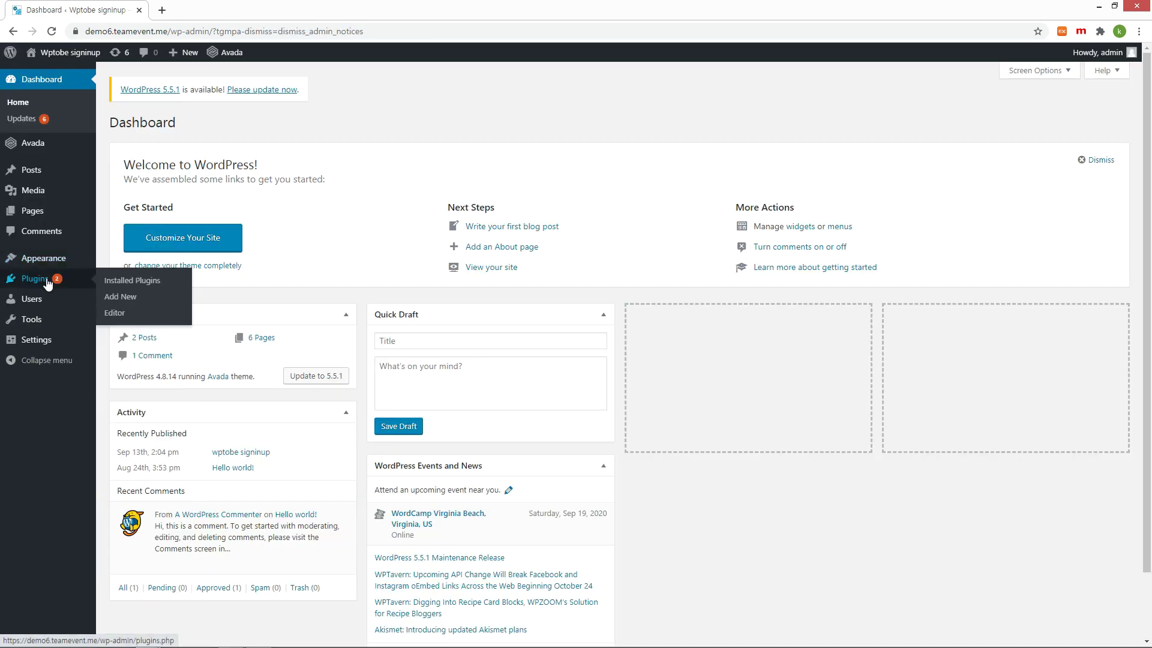
# Step: Find the UpdraftPlus WordPress Backup Plugin in the plugin directory, install it and activate it
pyautogui.click(43, 282)
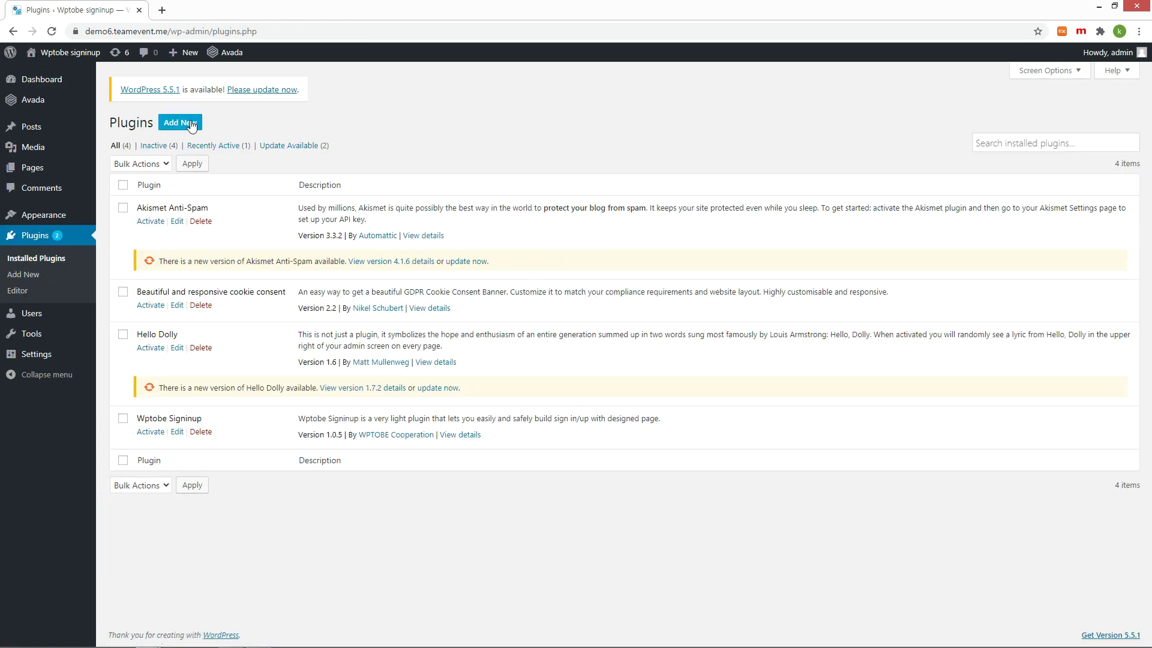
pyautogui.click(193, 124)
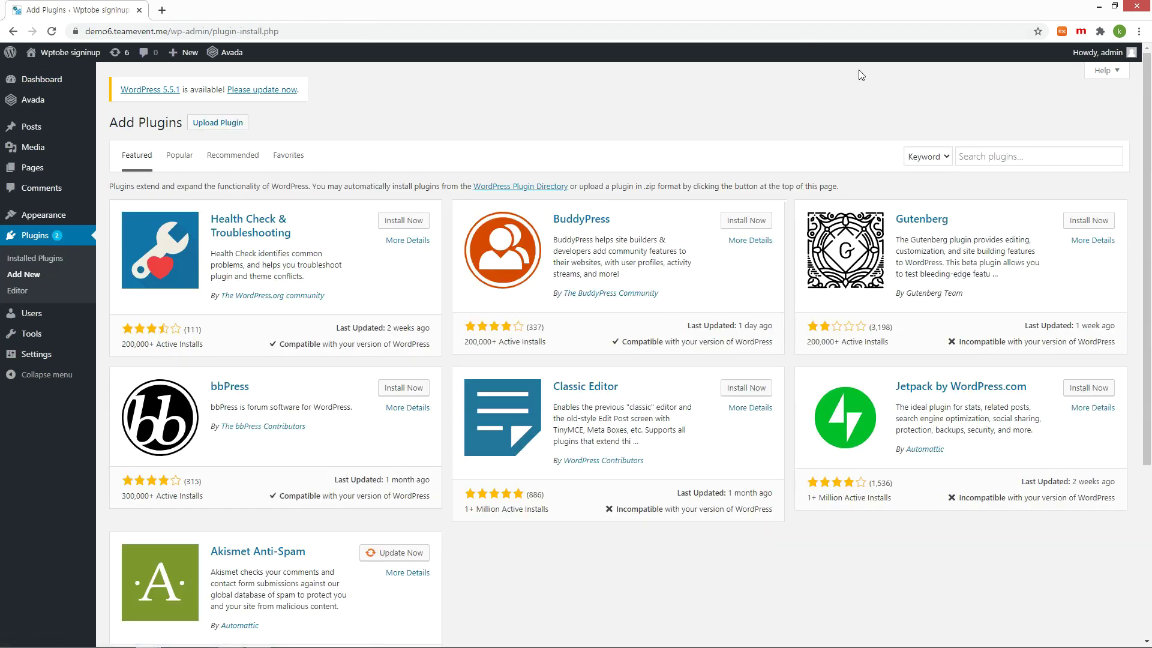
pyautogui.click(982, 157)
pyautogui.write('UpdraftPlus')
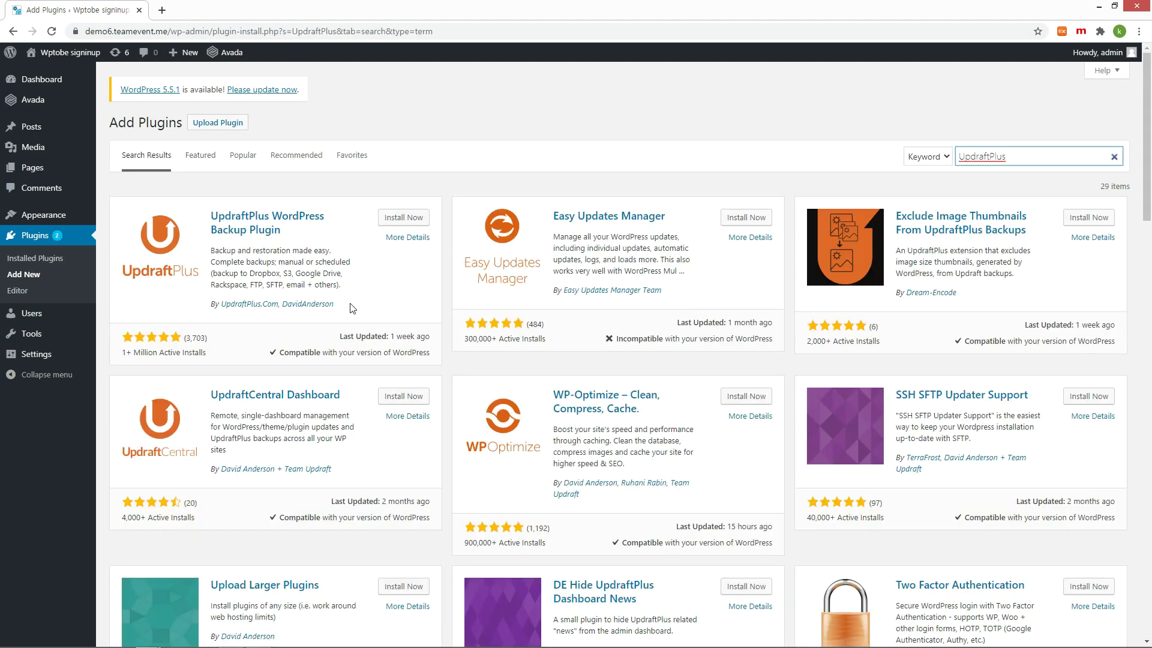
pyautogui.click(402, 220)
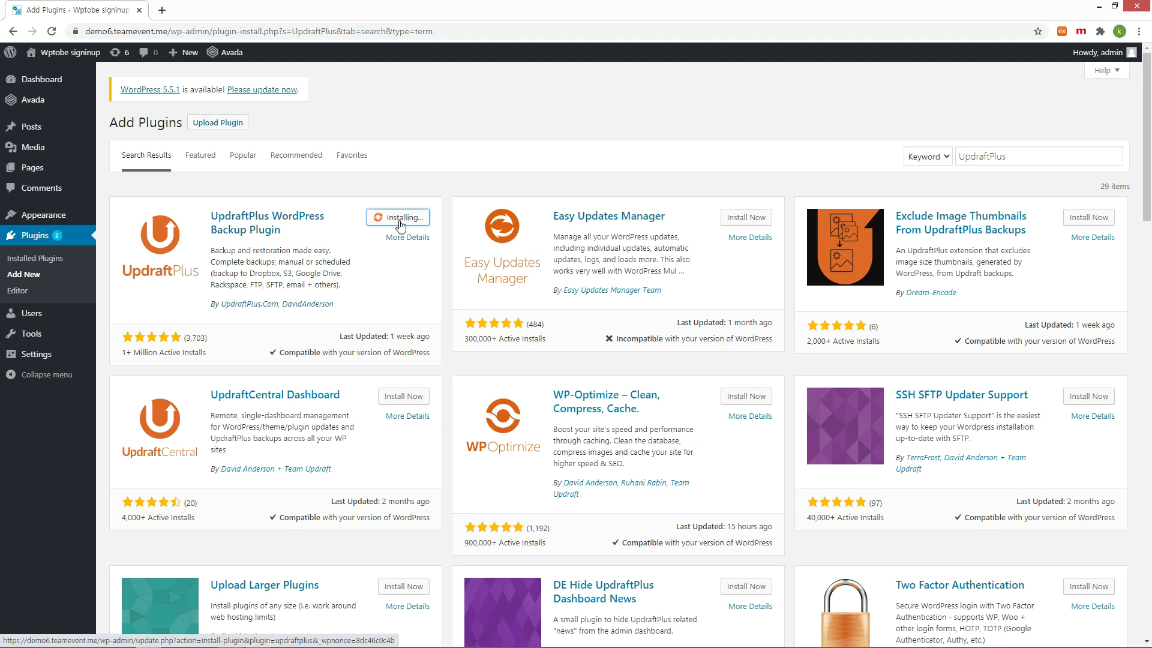
pyautogui.click(416, 222)
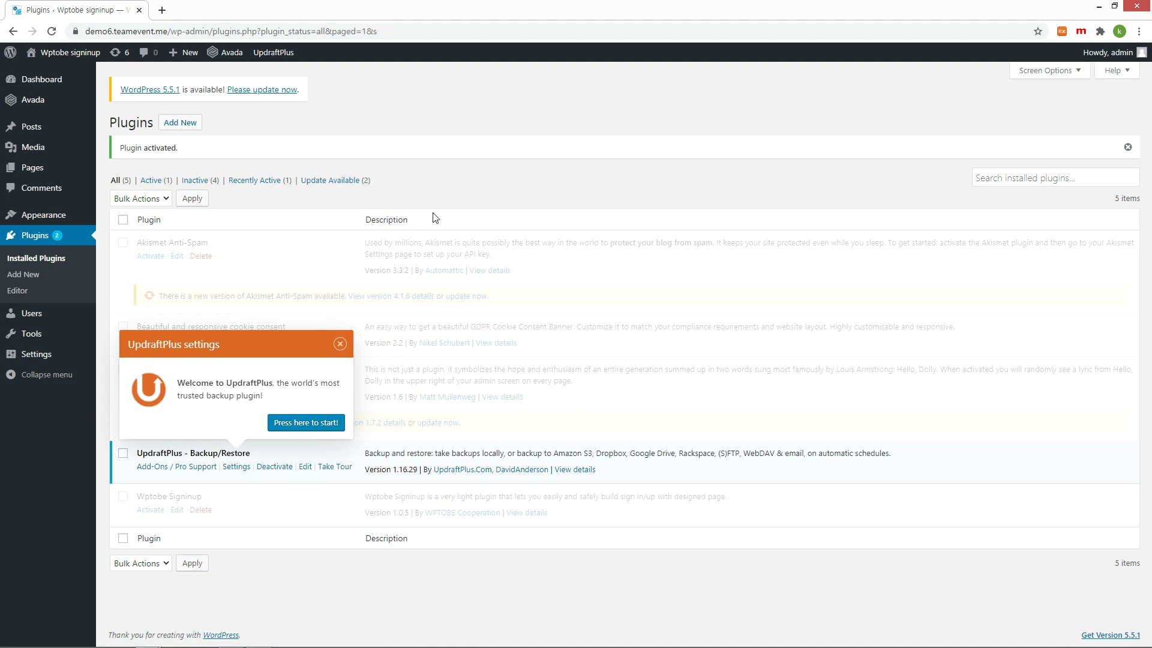
# Step: Follow the UpdraftPlus welcome tour to its backup schedule settings and set the database backup schedule to Daily
pyautogui.click(324, 425)
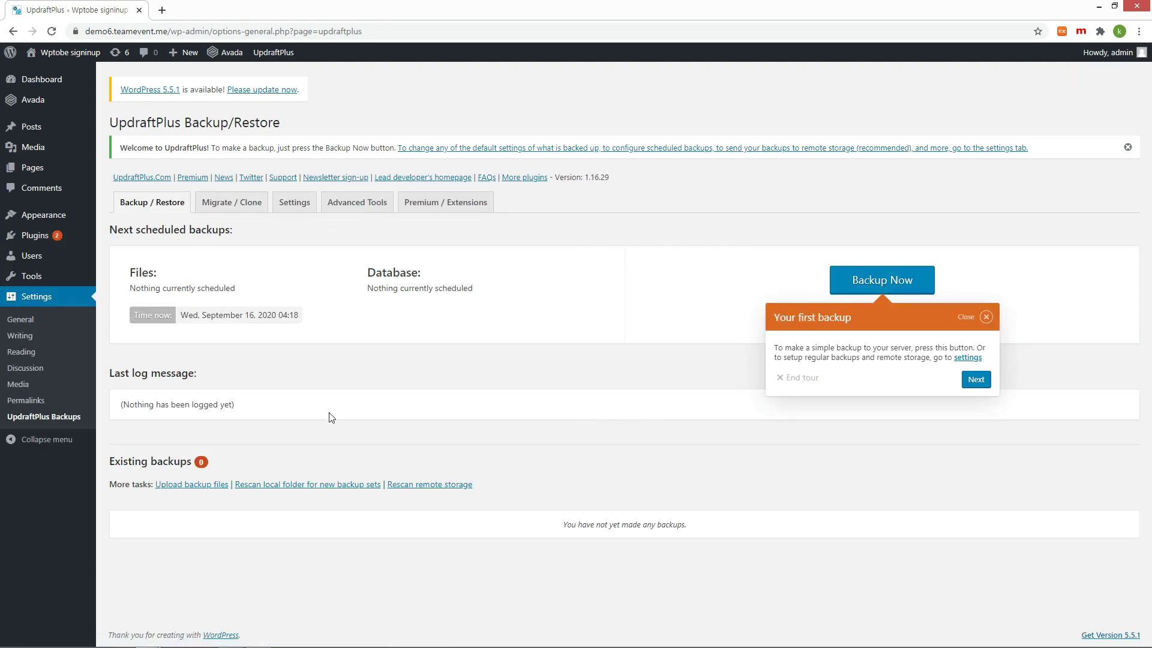
pyautogui.click(976, 379)
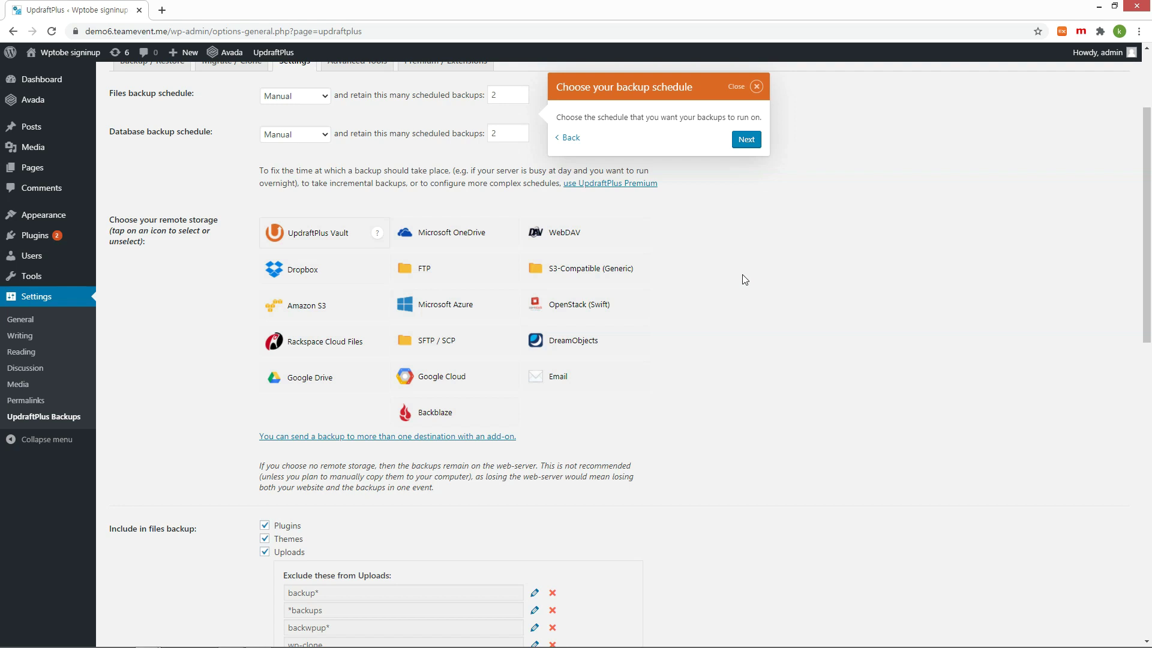
pyautogui.click(319, 98)
pyautogui.click(297, 134)
pyautogui.click(288, 224)
pyautogui.scroll(2, 668, 561)
# Step: Choose Google Drive as the remote storage and review the file backup inclusions and exclusions
pyautogui.click(447, 418)
pyautogui.scroll(-2, 620, 427)
pyautogui.click(309, 419)
pyautogui.scroll(-2, 648, 420)
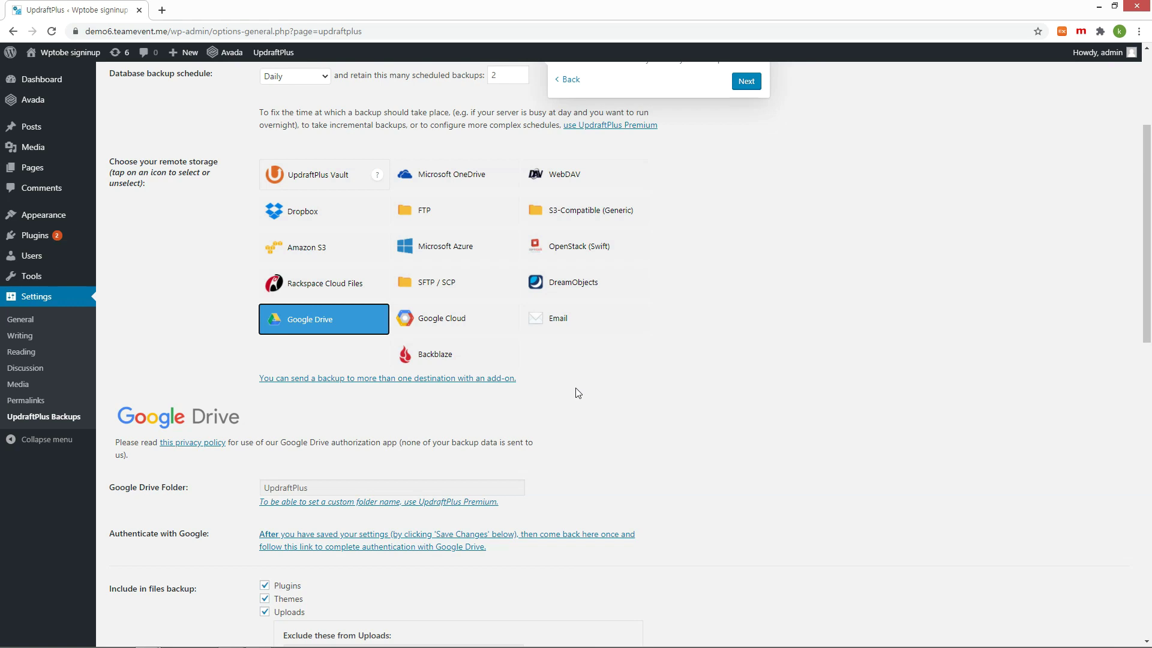
pyautogui.scroll(-3, 578, 393)
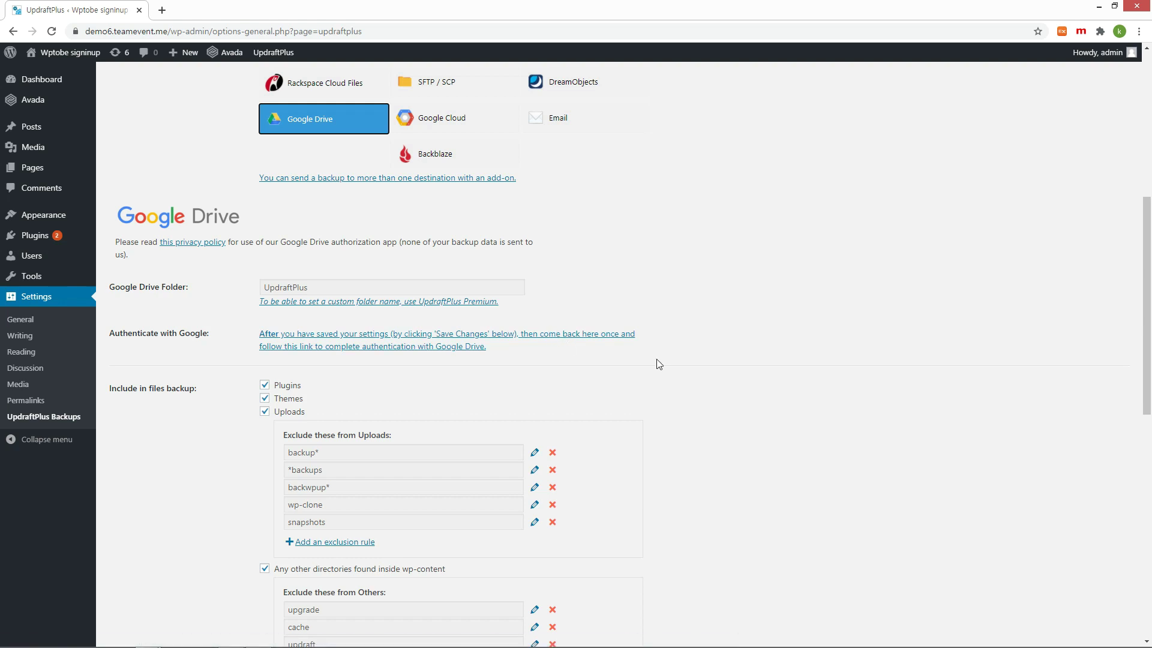
pyautogui.scroll(-2, 656, 358)
pyautogui.scroll(-7, 636, 357)
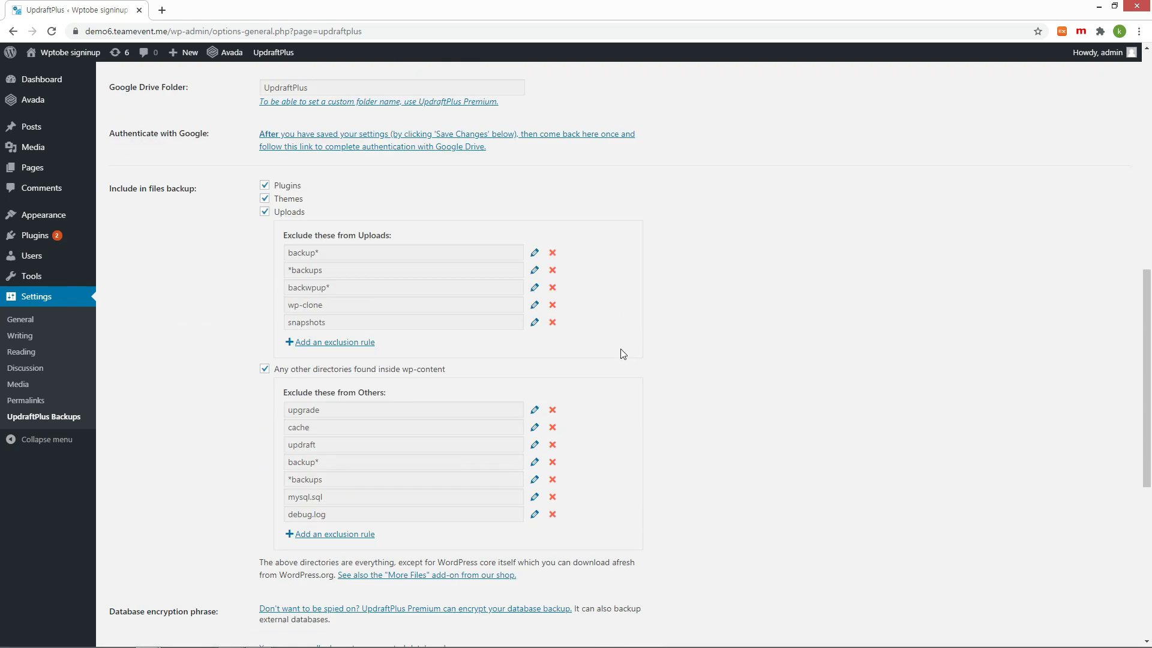
pyautogui.scroll(20, 612, 348)
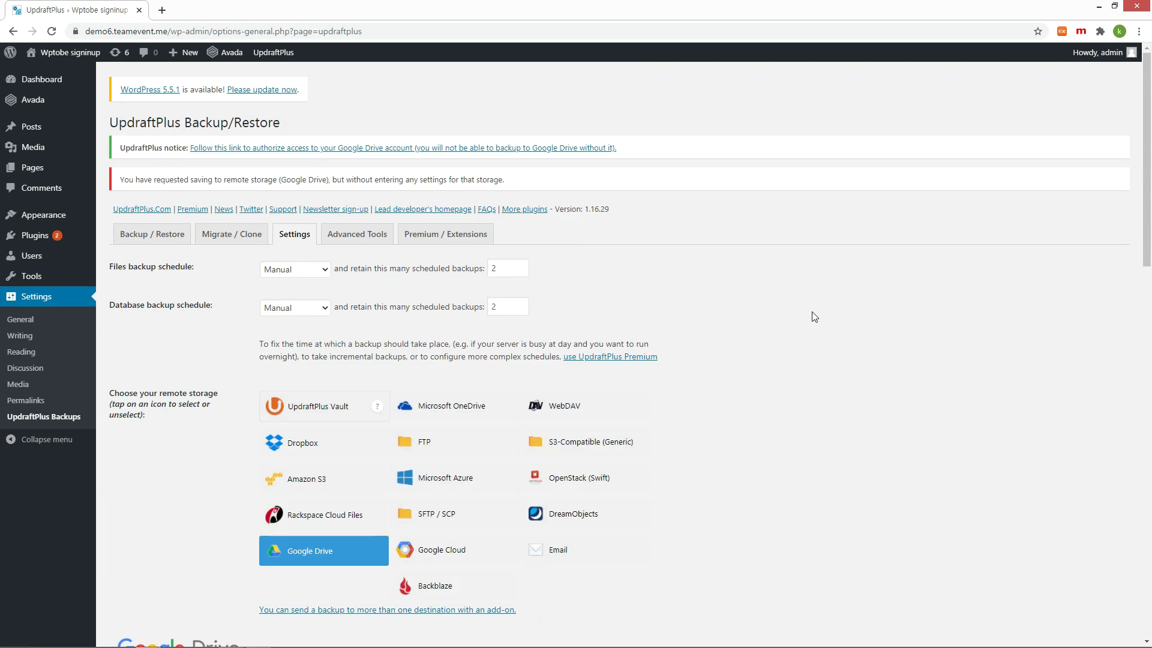
# Step: Save the UpdraftPlus settings with Google Drive as the remote storage
pyautogui.click(311, 558)
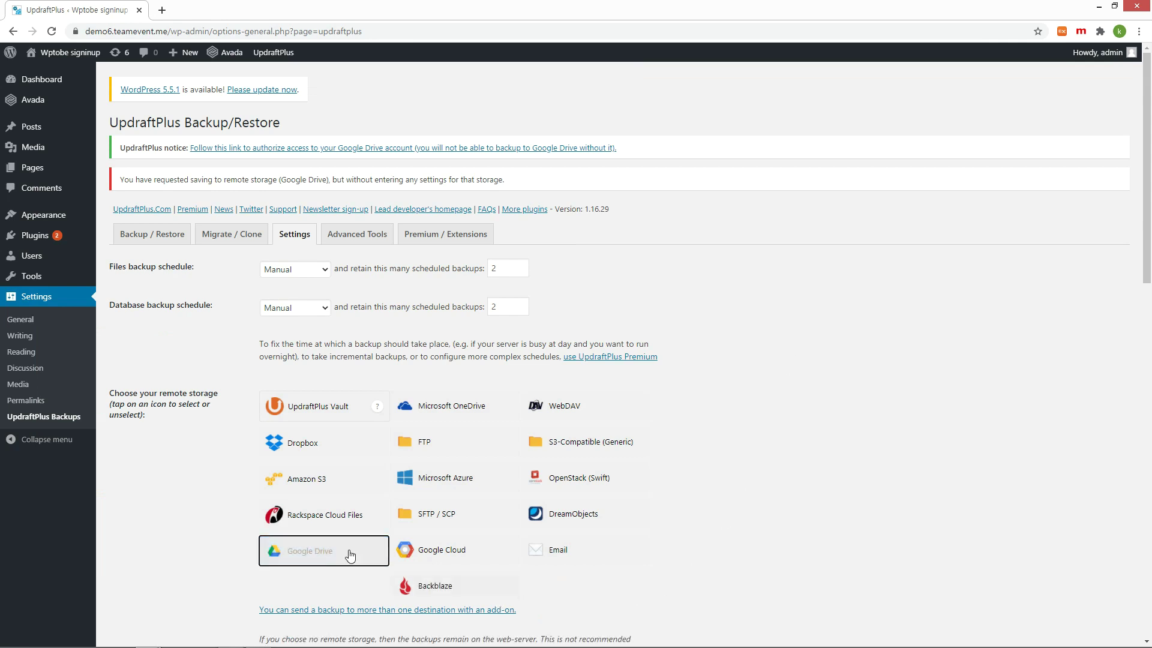
pyautogui.scroll(-20, 691, 467)
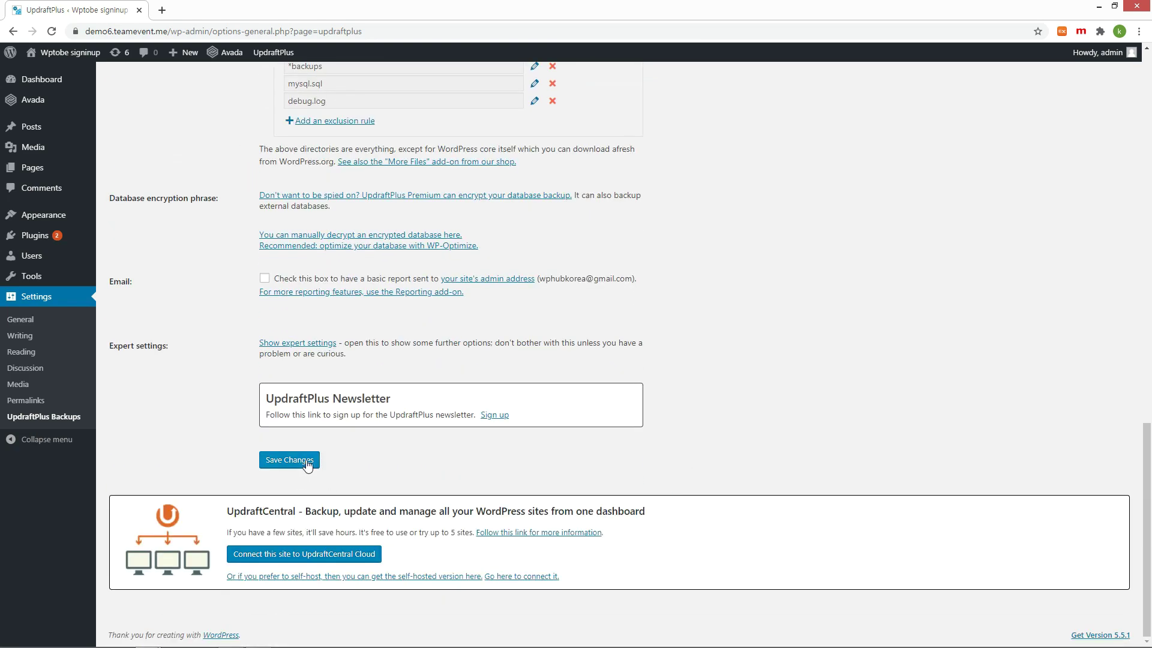
pyautogui.click(306, 461)
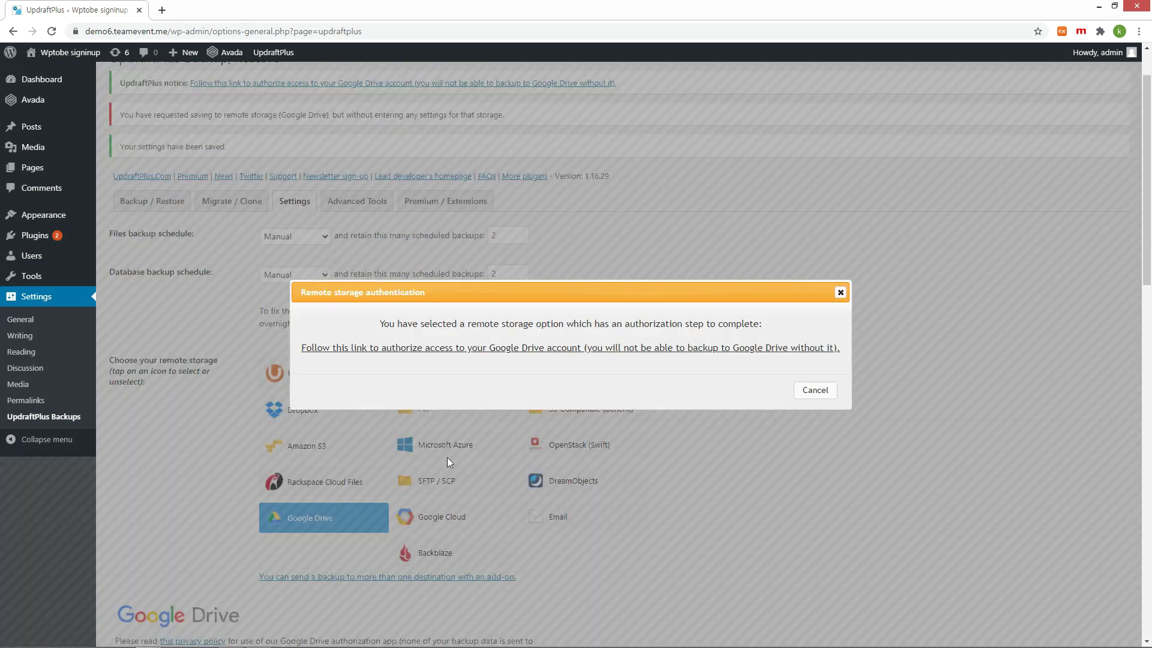
# Step: Authorize UpdraftPlus to access the chosen Google account's Drive and complete the Google Drive setup
pyautogui.click(564, 348)
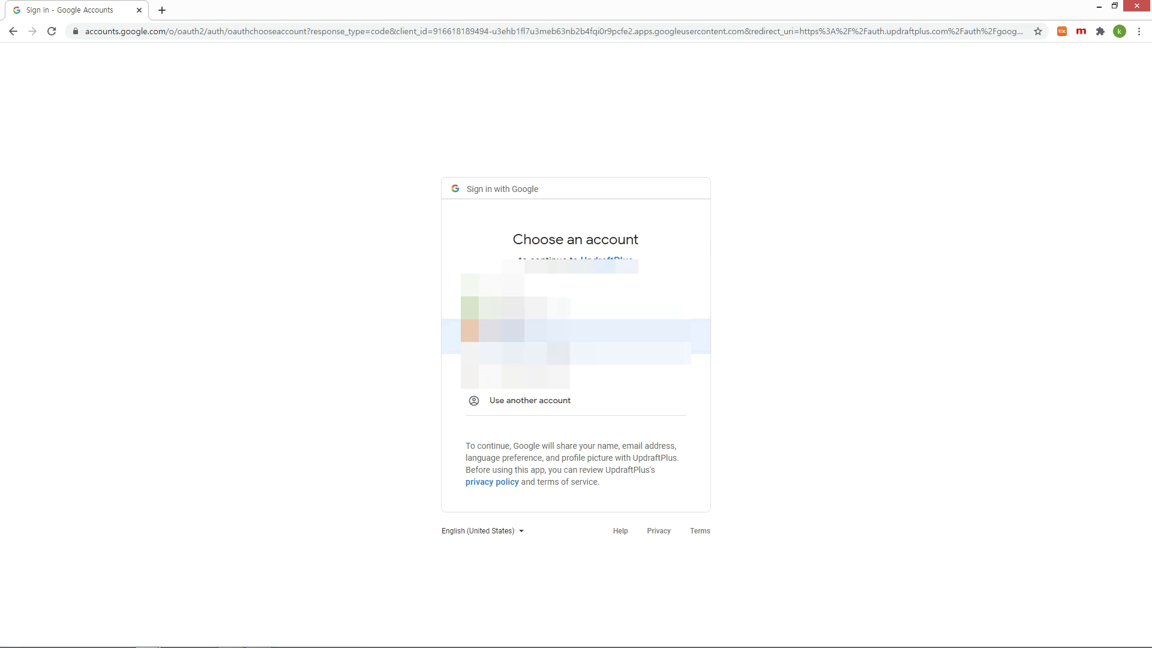
pyautogui.click(565, 336)
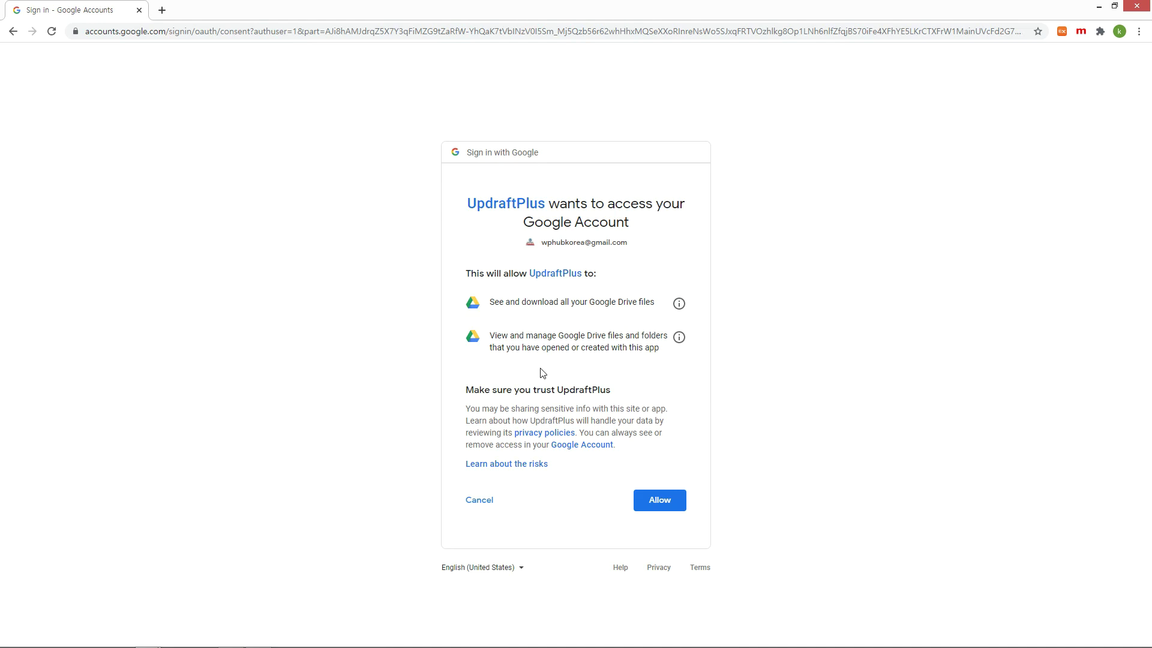
pyautogui.click(663, 500)
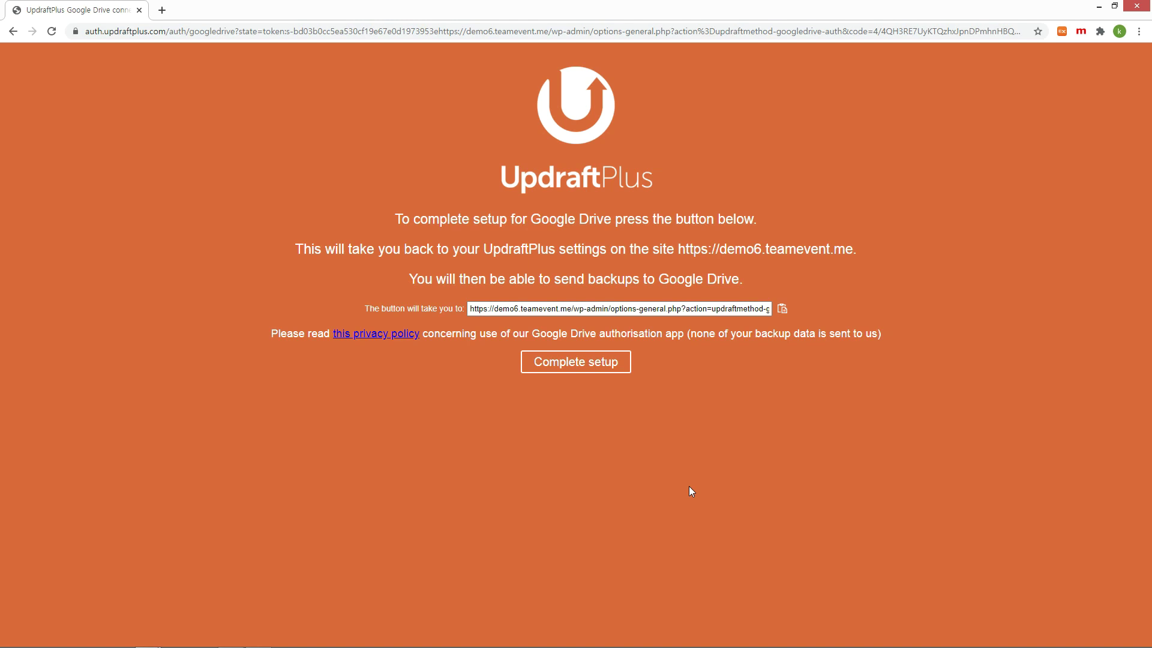
pyautogui.click(601, 361)
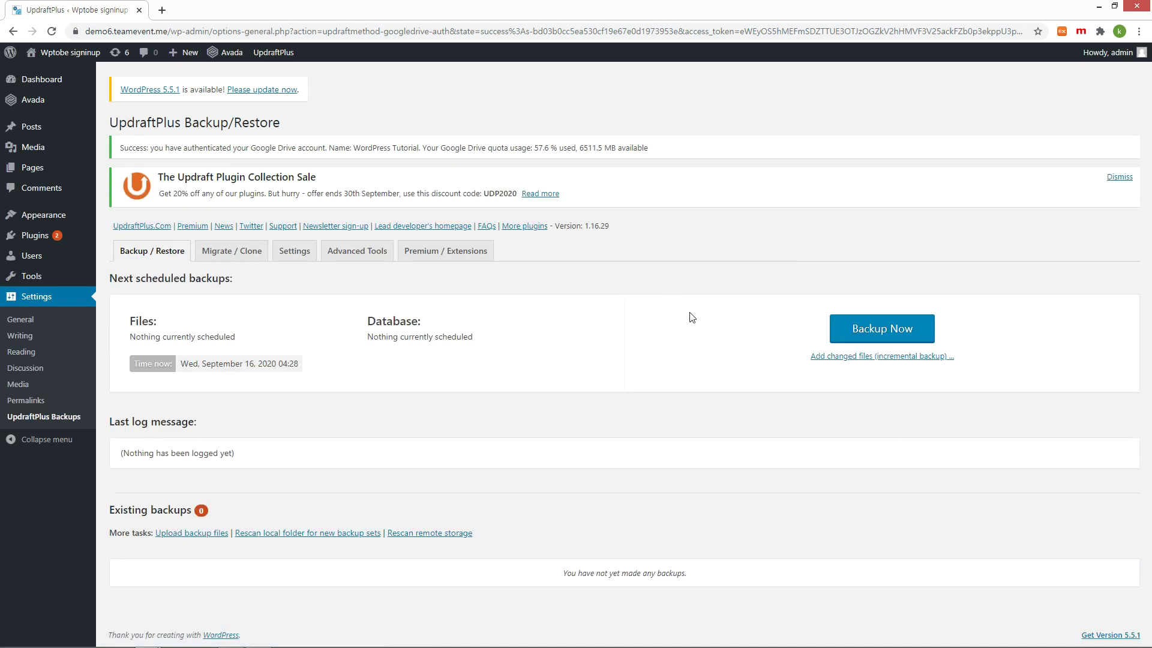
# Step: Run a new backup that includes the database and files and sends them to remote storage
pyautogui.click(306, 257)
pyautogui.click(891, 328)
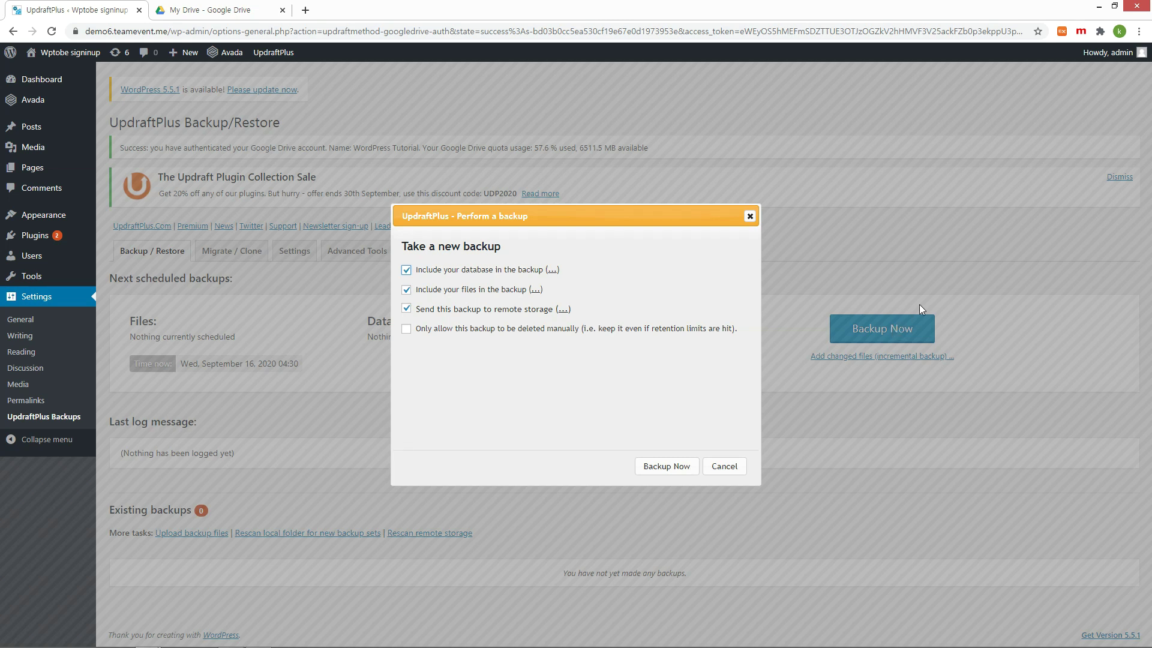
pyautogui.click(679, 469)
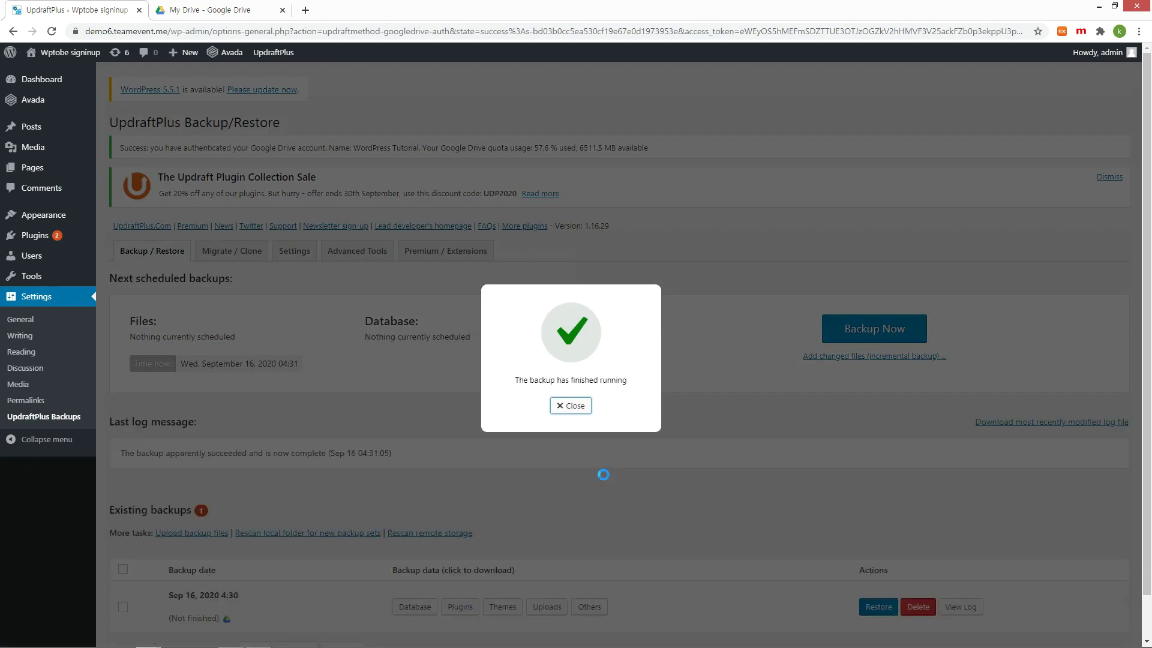
pyautogui.click(574, 407)
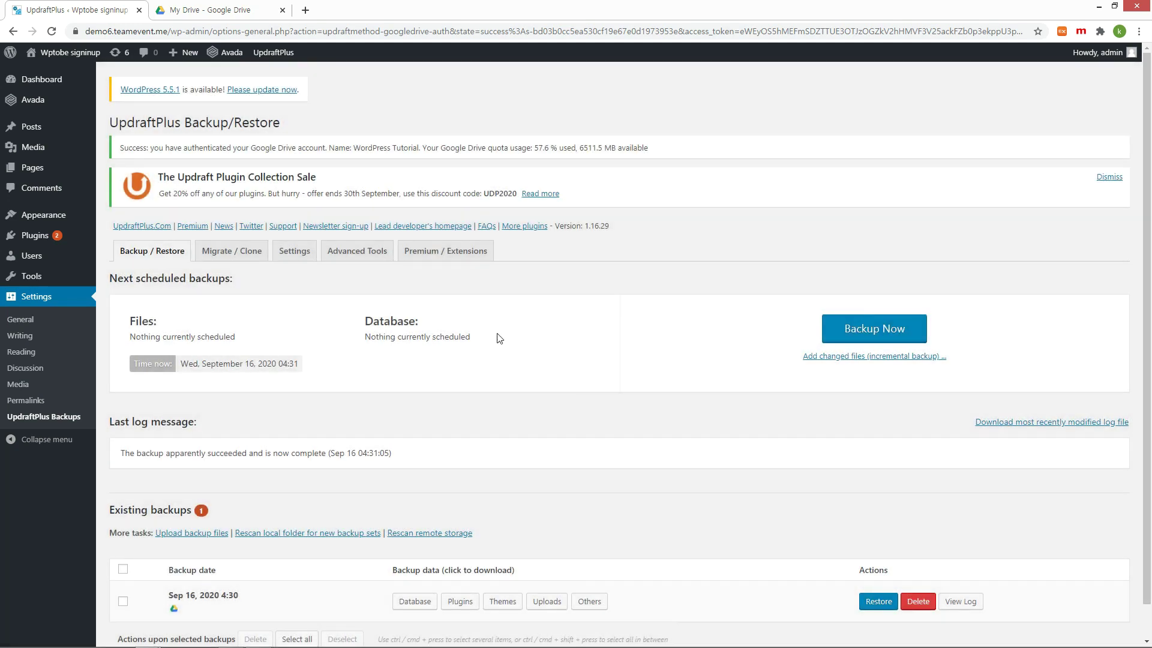
pyautogui.scroll(-1, 498, 401)
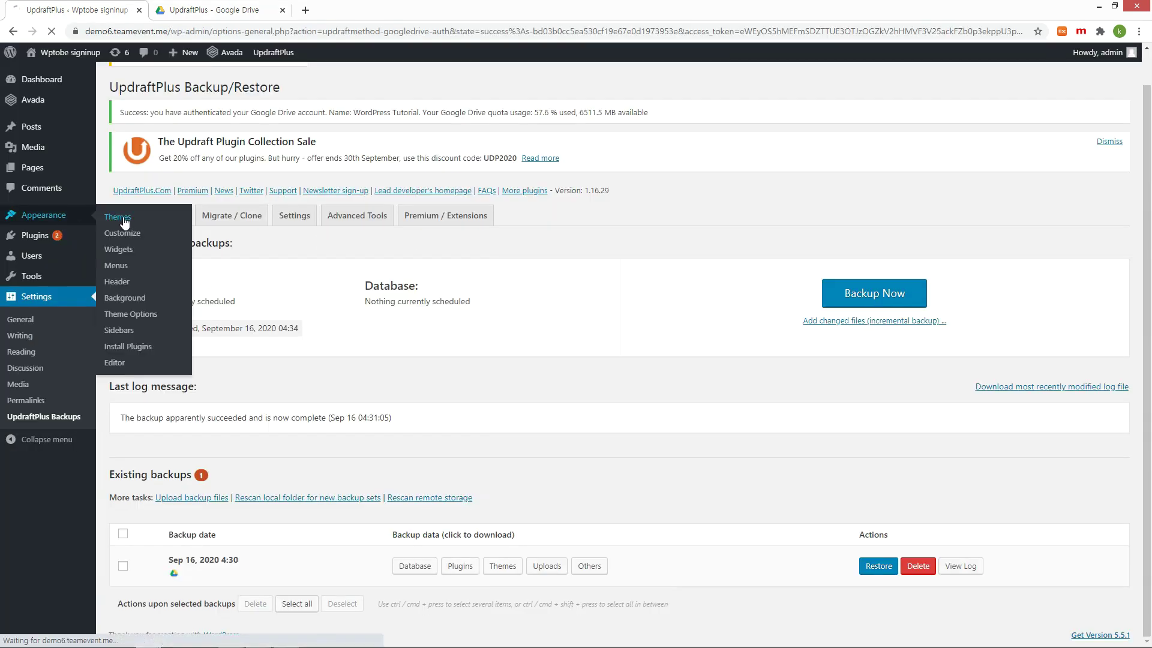
# Step: Delete the Twenty Fifteen theme from the installed themes
pyautogui.click(125, 222)
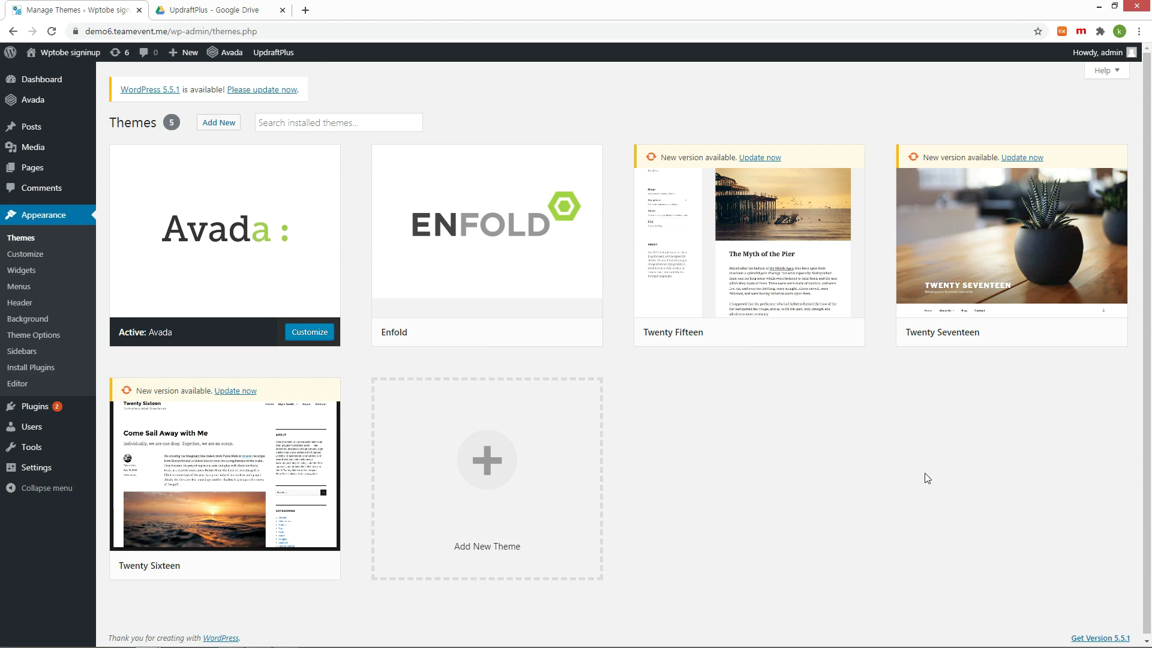
pyautogui.click(810, 279)
pyautogui.click(1032, 615)
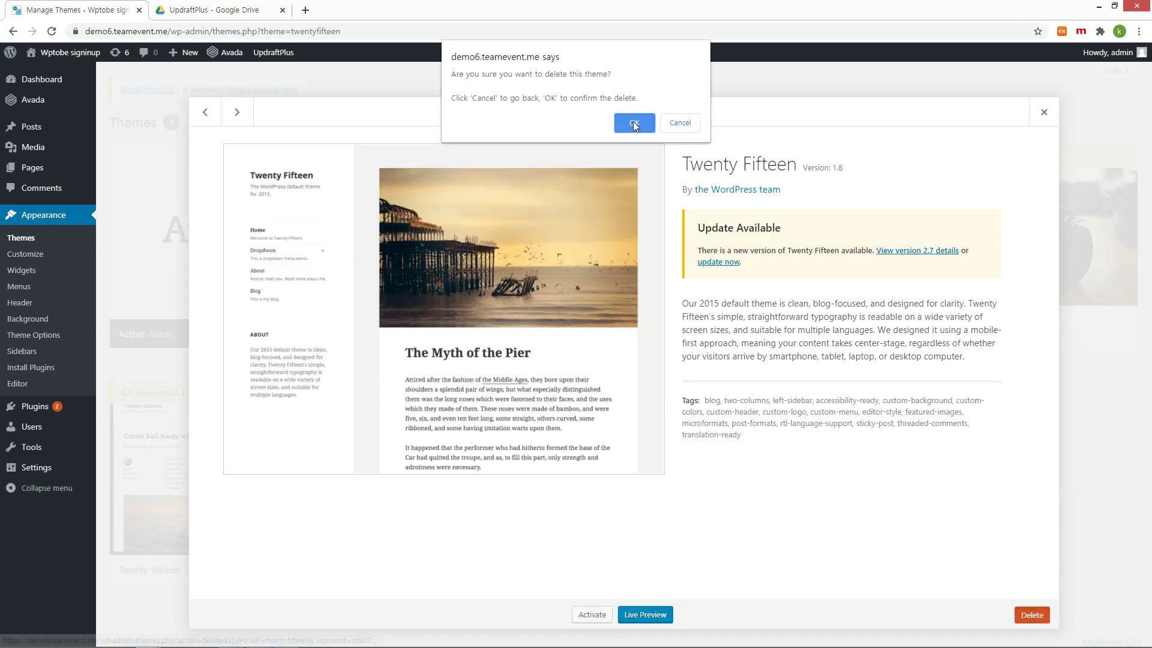
pyautogui.click(634, 123)
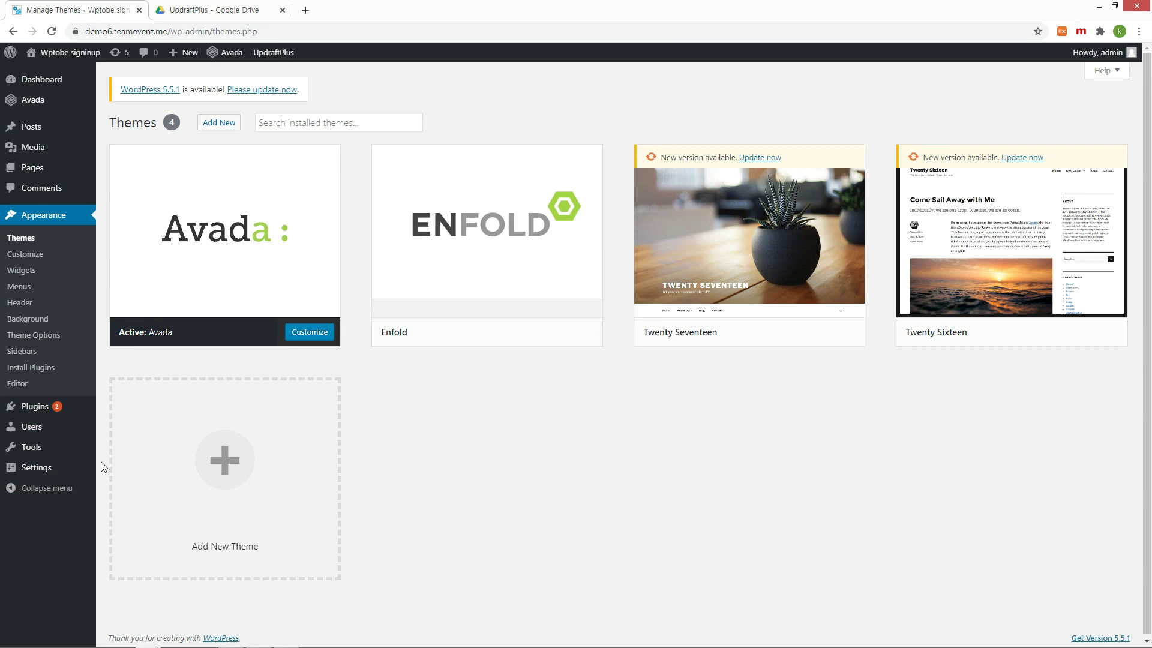
# Step: Restore only the Themes component from the Sep 16, 2020 4:30 backup and check the installed themes
pyautogui.moveTo(90, 467)
pyautogui.click(150, 568)
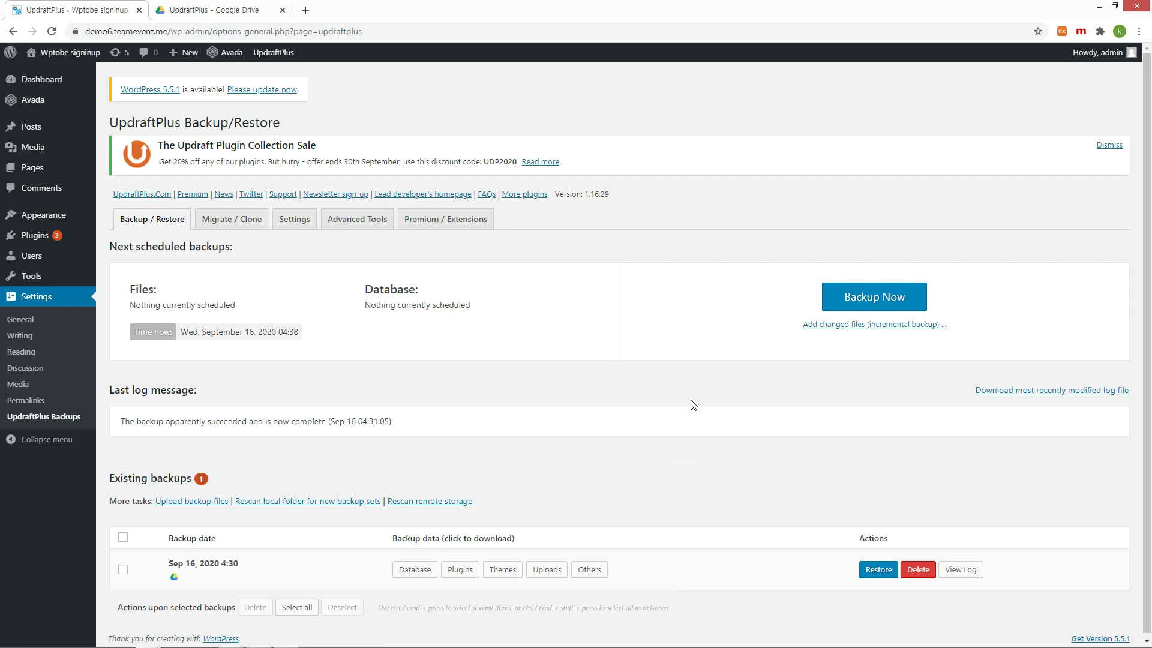
pyautogui.click(880, 570)
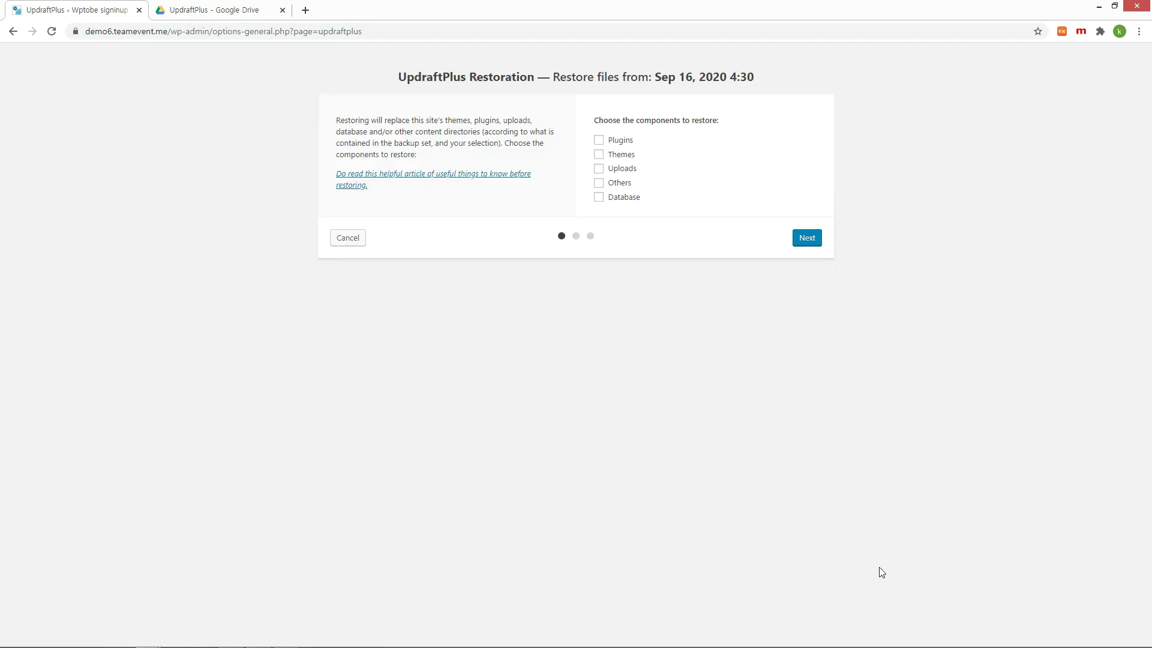
pyautogui.click(600, 155)
pyautogui.click(806, 239)
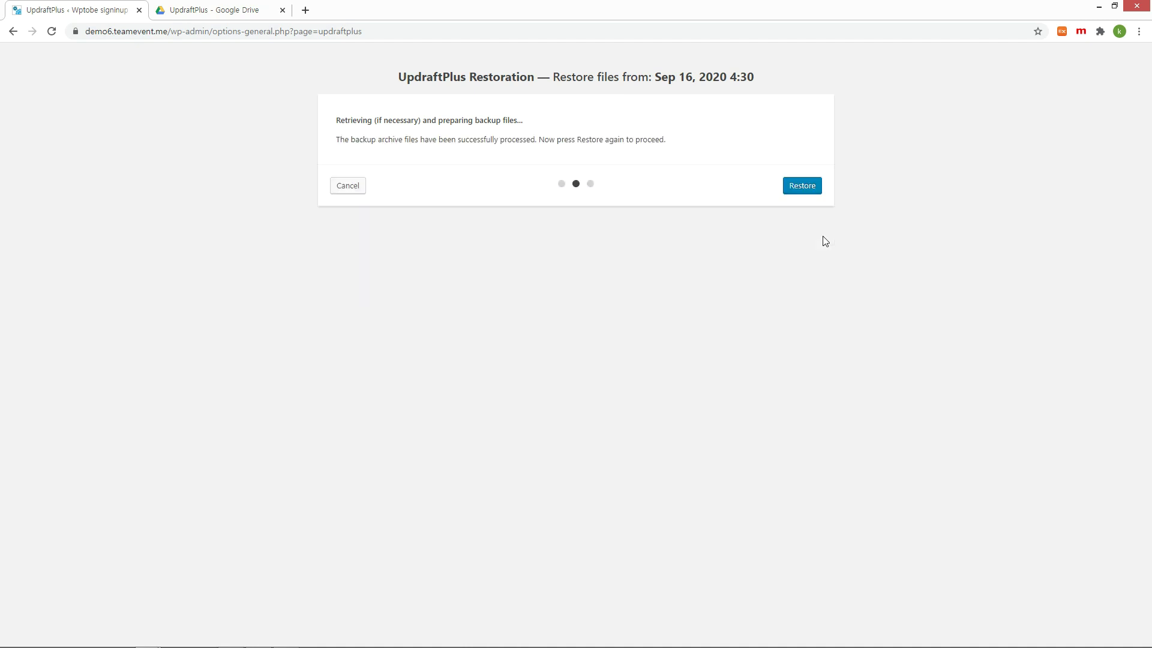
pyautogui.click(805, 186)
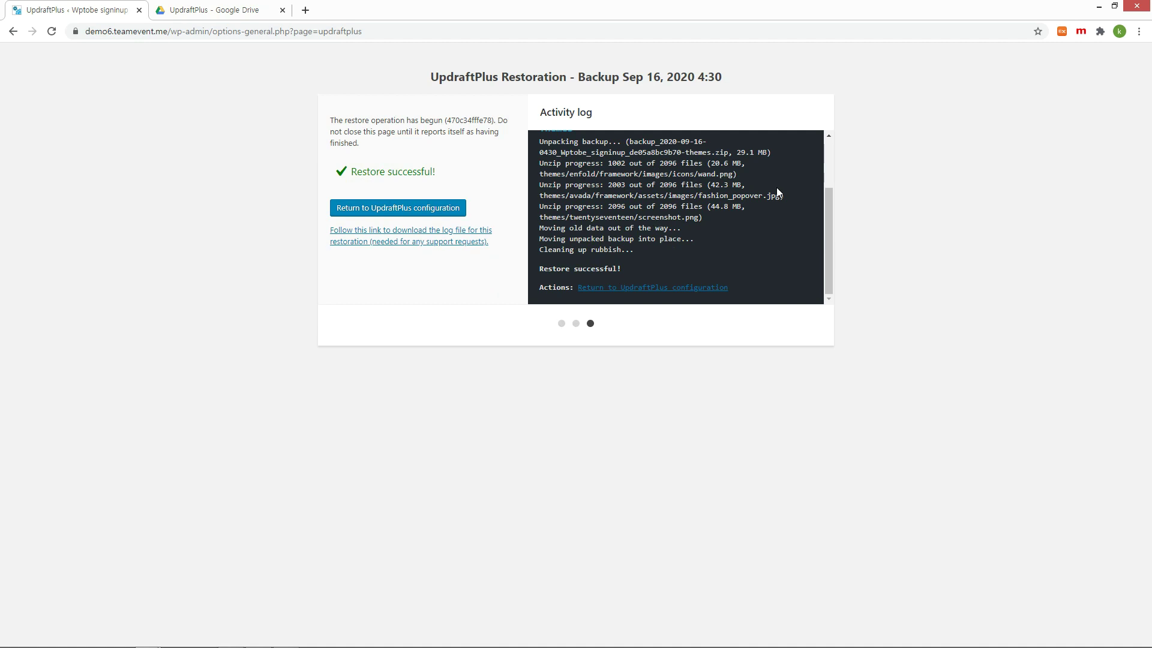
pyautogui.click(417, 209)
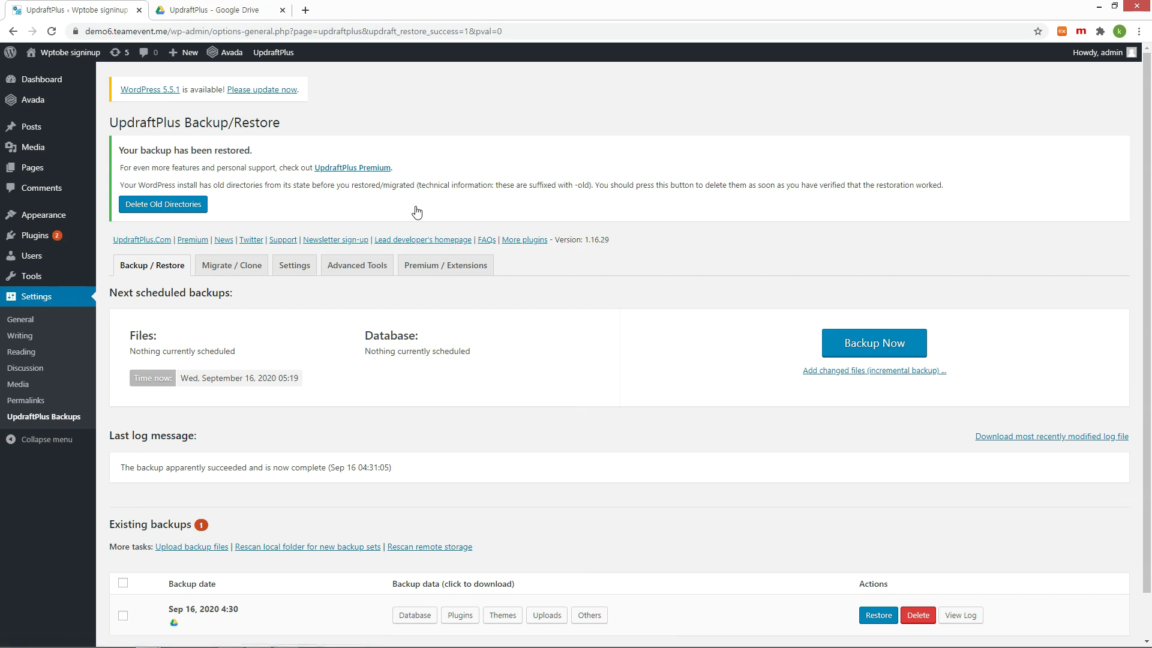
pyautogui.click(36, 221)
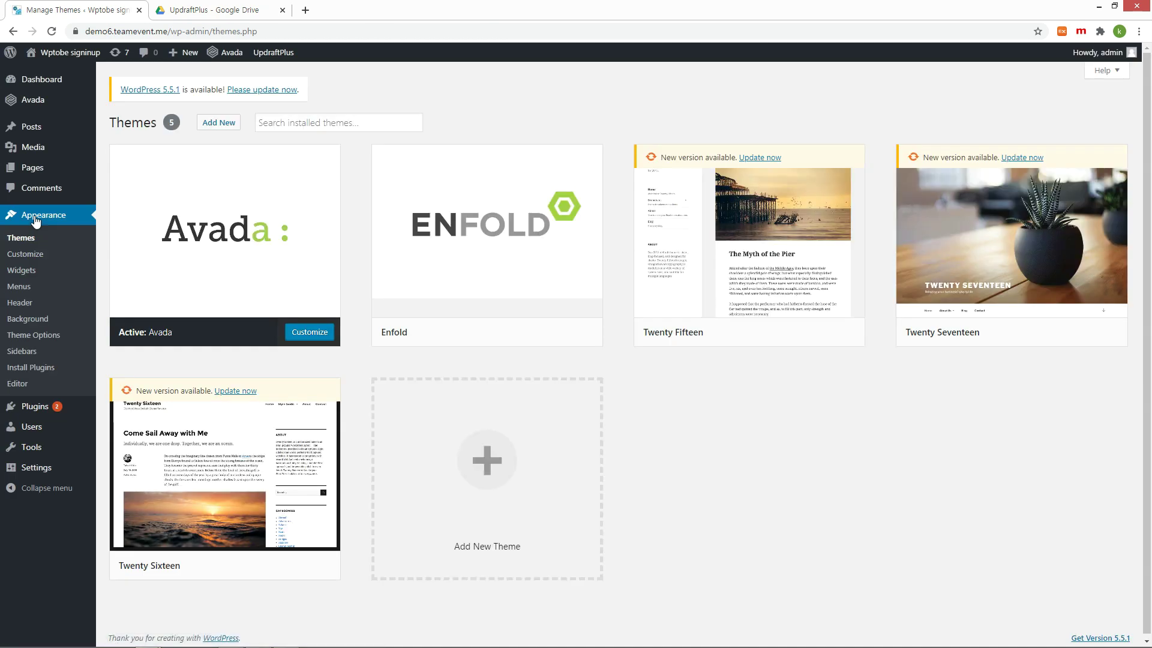
pyautogui.moveTo(759, 243)
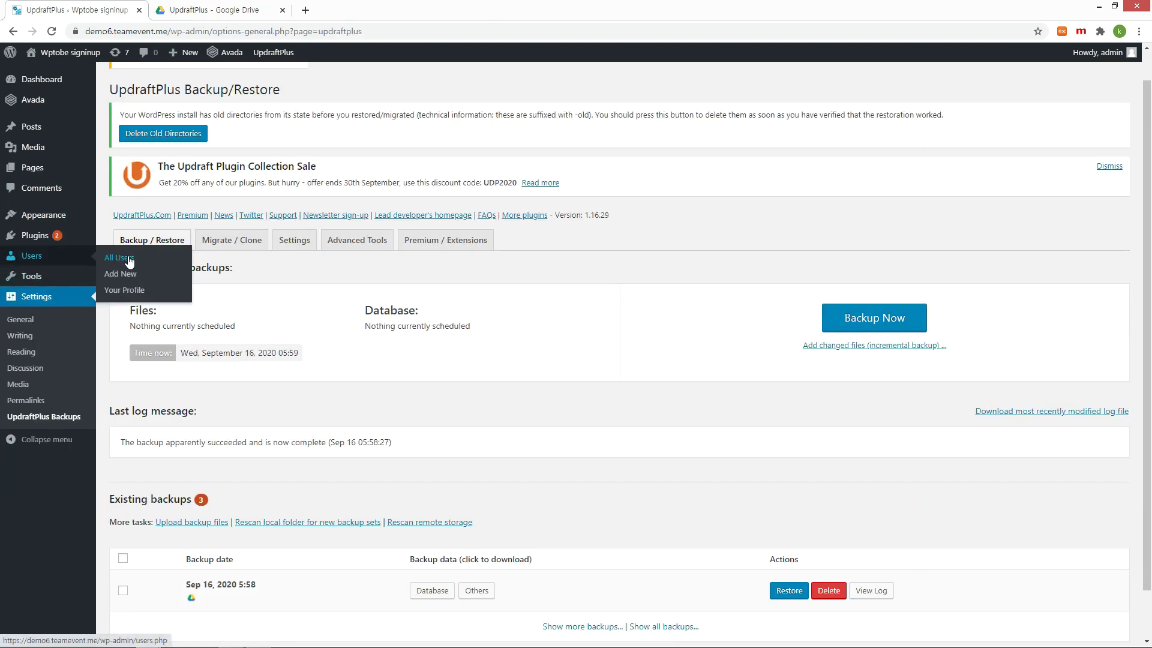
# Step: Delete the subscriber accounts user2 and user1 from the site's users
pyautogui.click(123, 261)
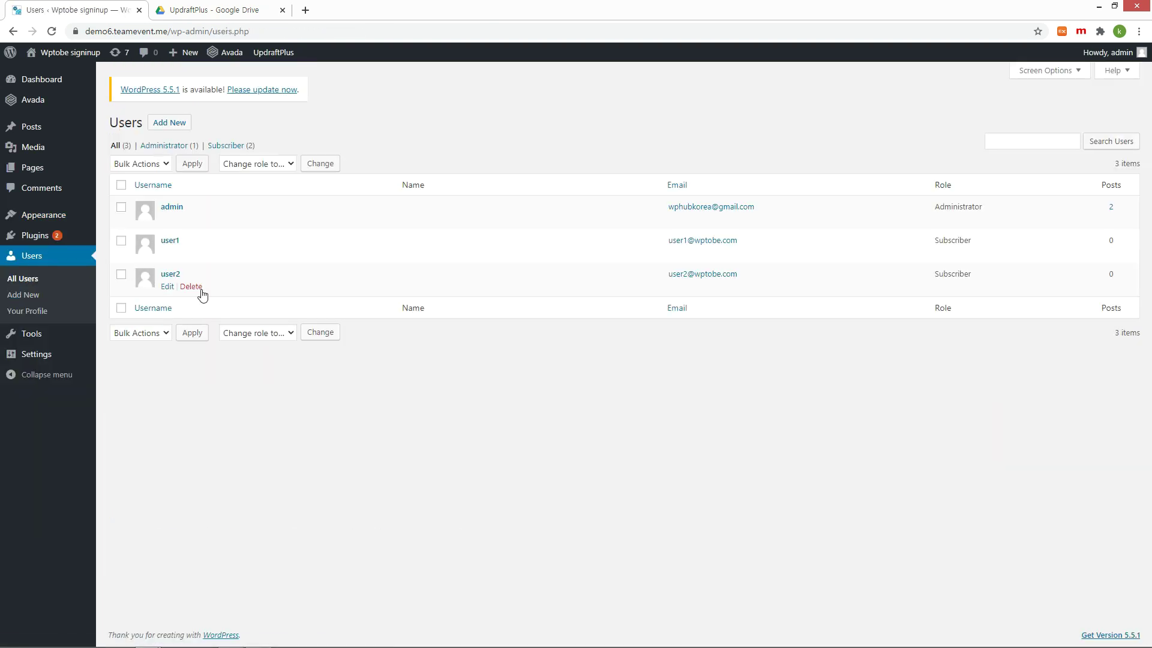
pyautogui.click(202, 294)
pyautogui.click(172, 203)
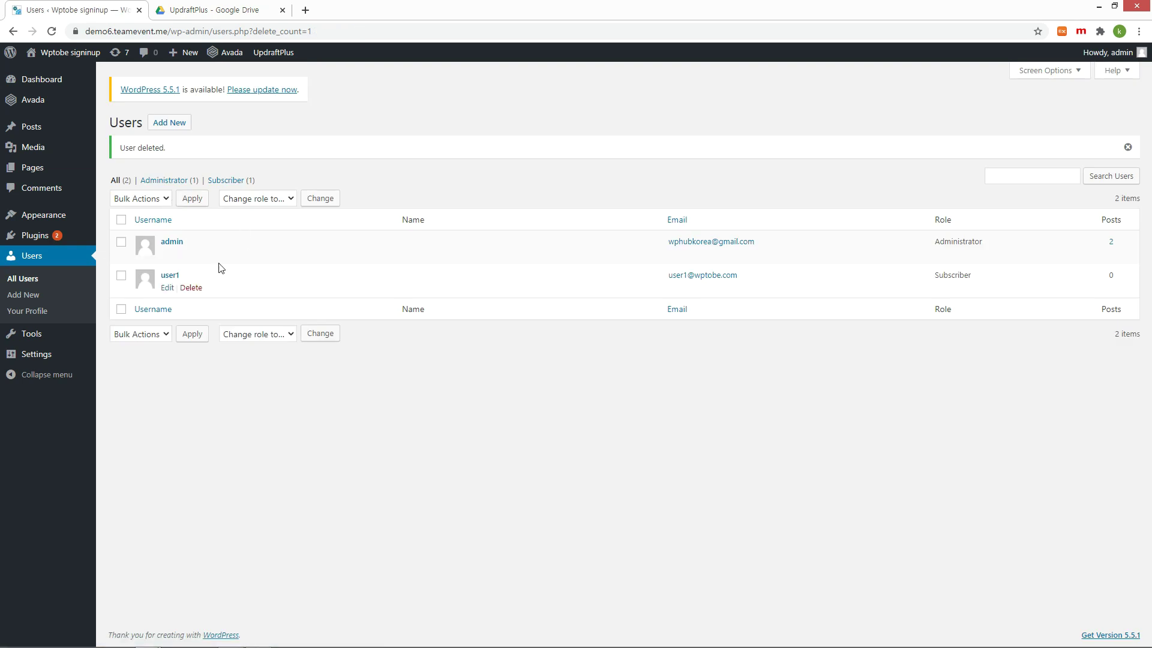
pyautogui.click(191, 288)
pyautogui.click(158, 200)
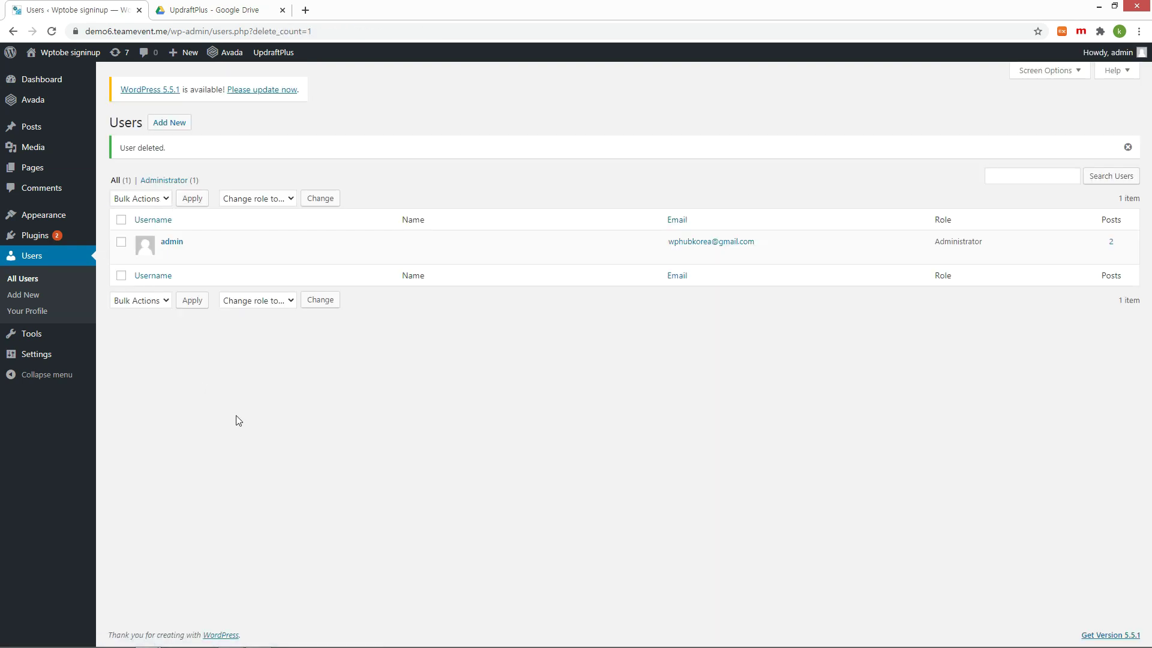
# Step: Open the UpdraftPlus backups page and retrieve the database archive of the Sep 16, 2020 5:58 backup
pyautogui.moveTo(47, 360)
pyautogui.click(170, 458)
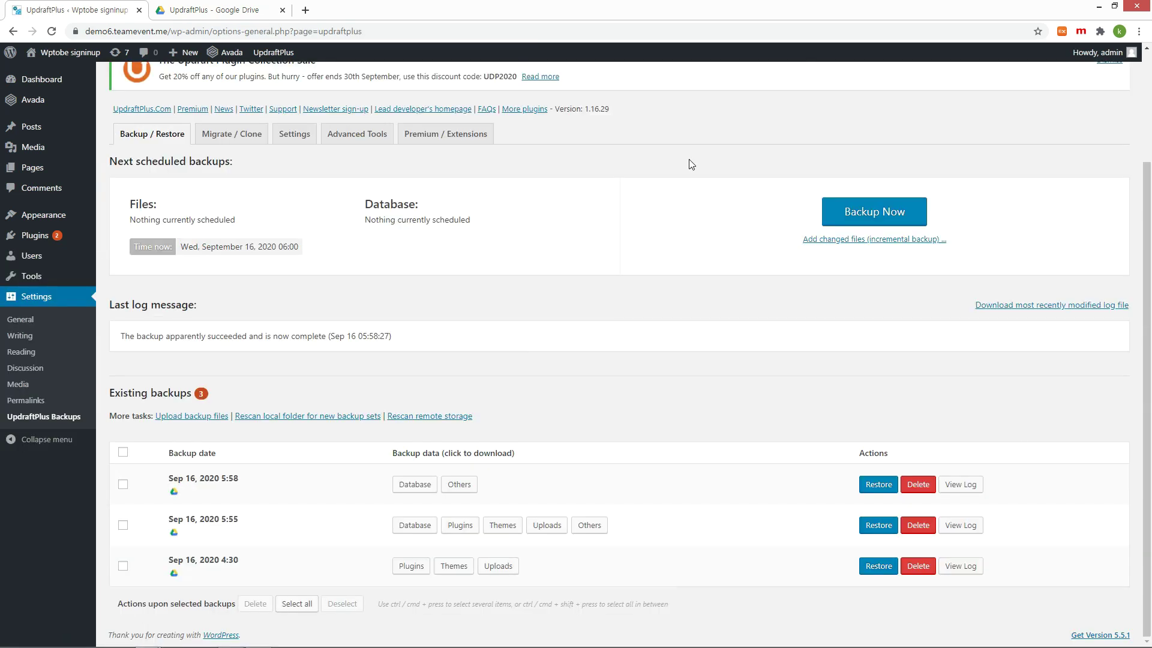
pyautogui.click(410, 486)
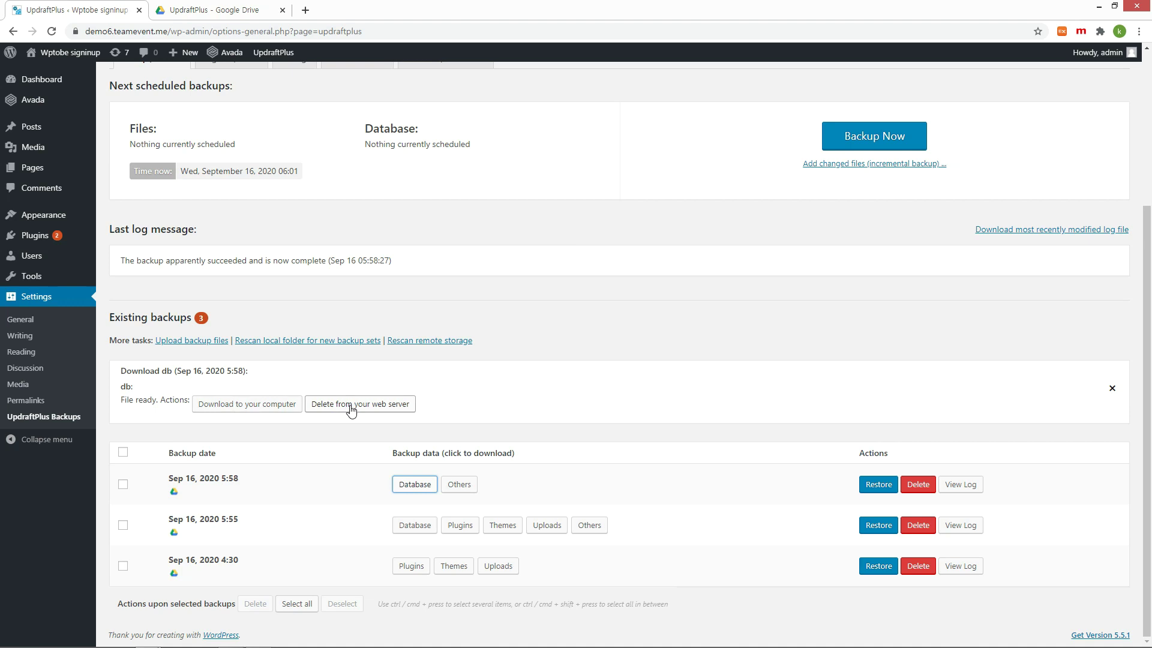
# Step: Restore only the Database component from the Sep 16, 2020 5:58 backup and return to the UpdraftPlus backups page
pyautogui.click(867, 489)
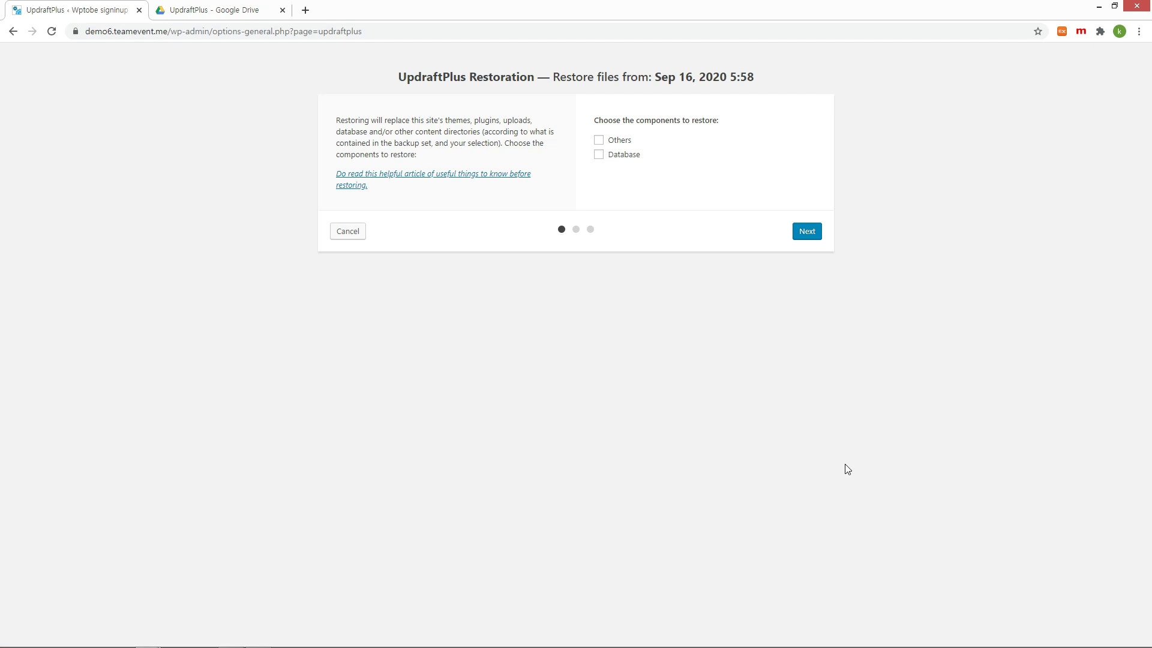
pyautogui.click(599, 155)
pyautogui.click(813, 233)
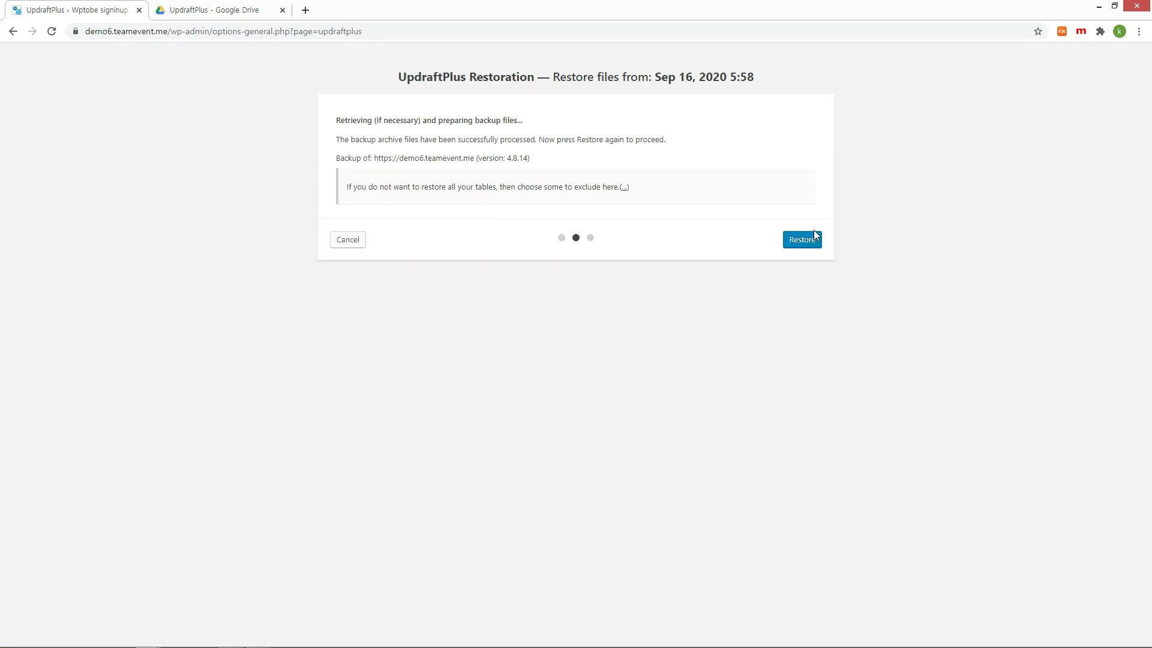
pyautogui.click(804, 240)
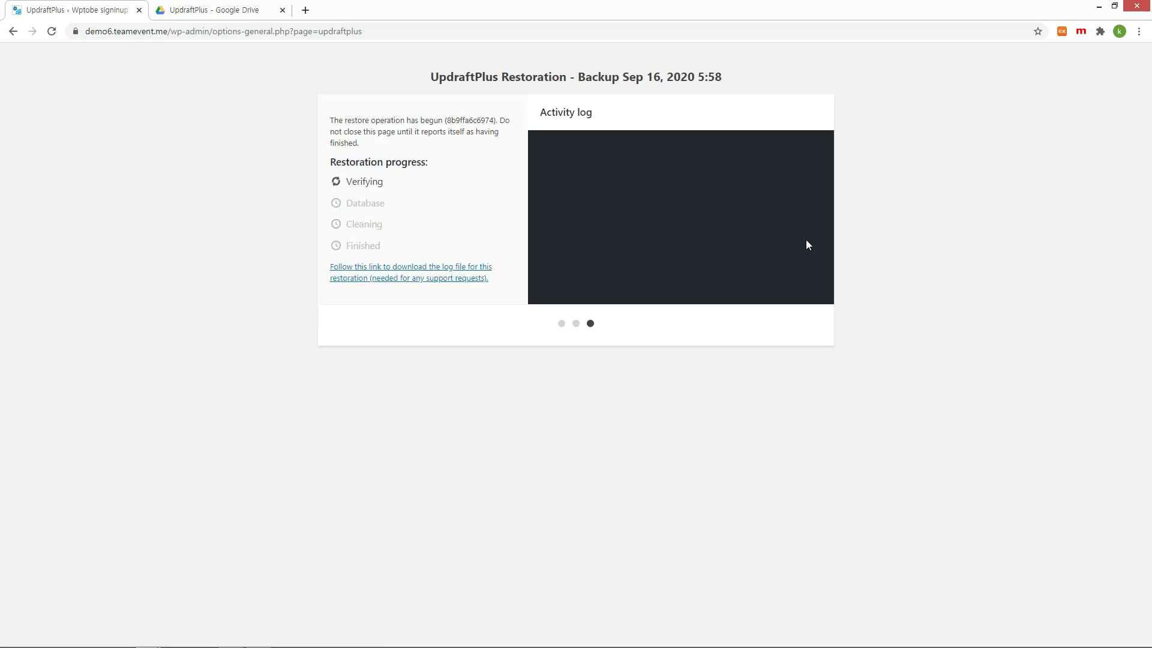
pyautogui.click(428, 215)
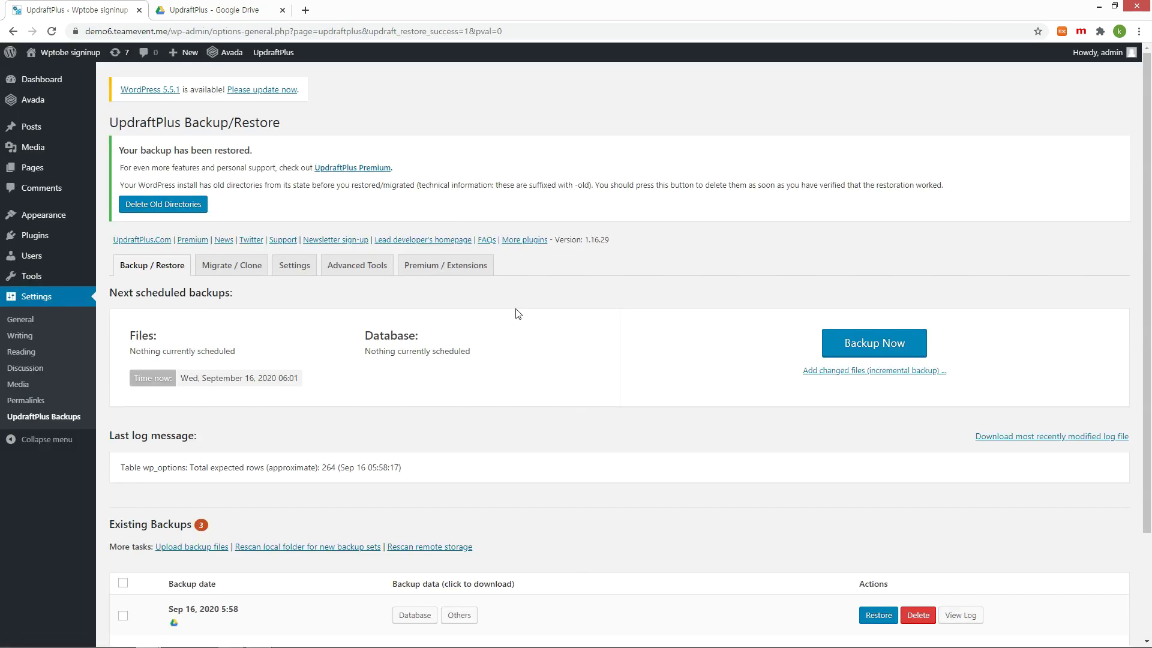
# Step: Read through the log of the Sep 16, 2020 5:58 backup to its end and close it
pyautogui.scroll(-2, 514, 314)
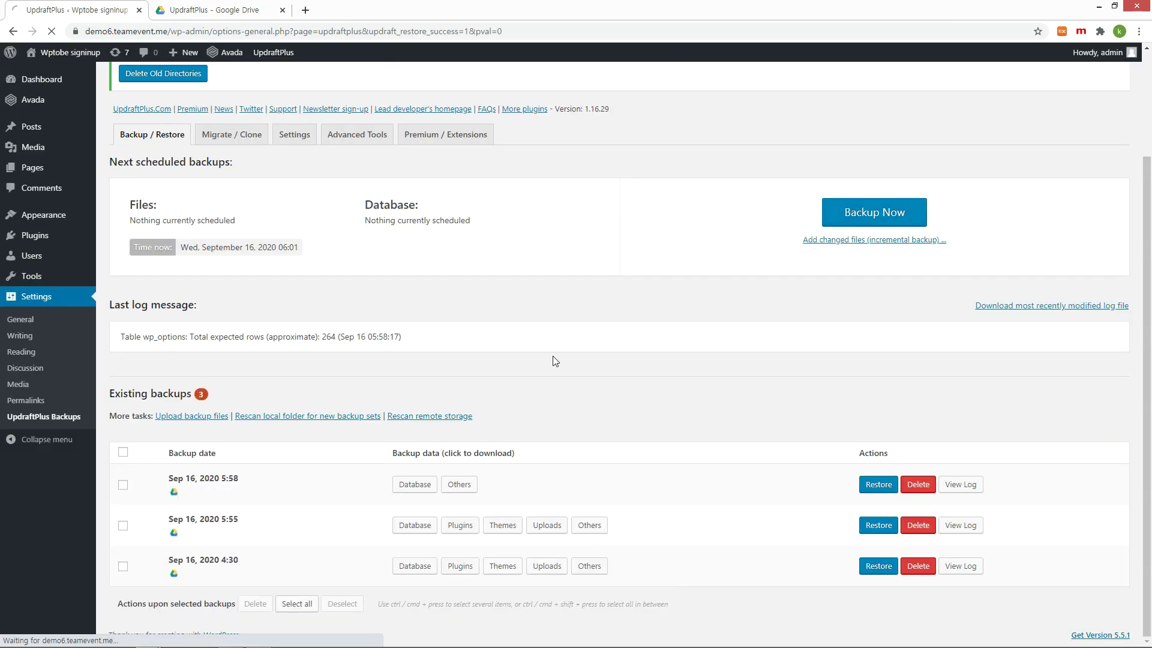
pyautogui.click(962, 486)
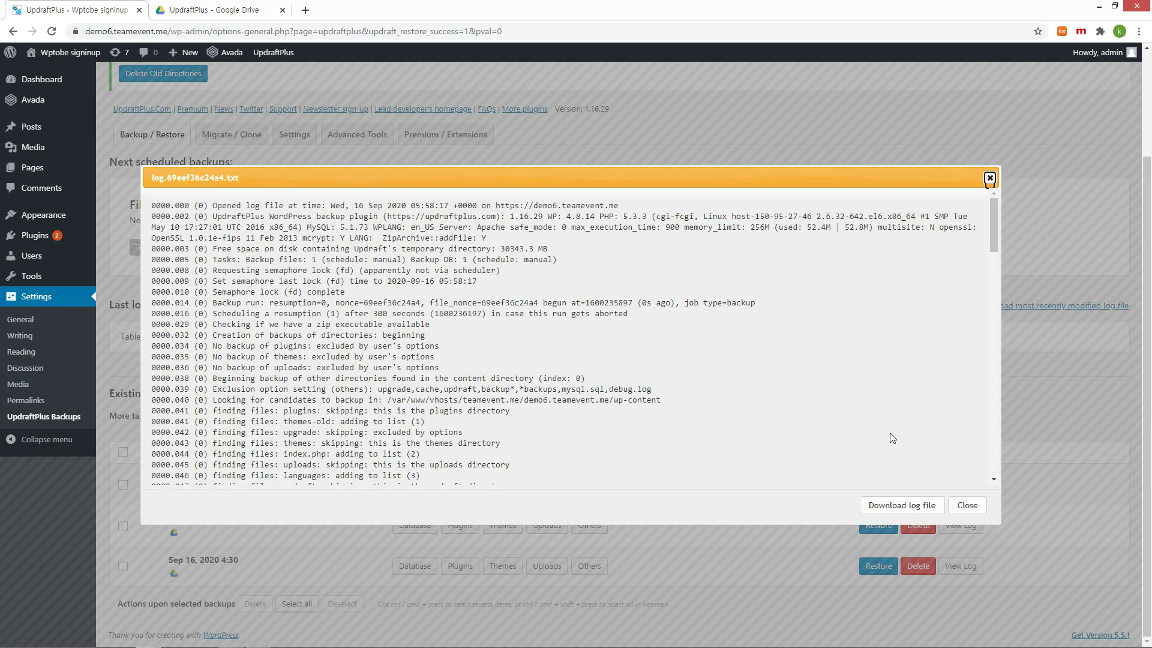
pyautogui.scroll(-3, 888, 403)
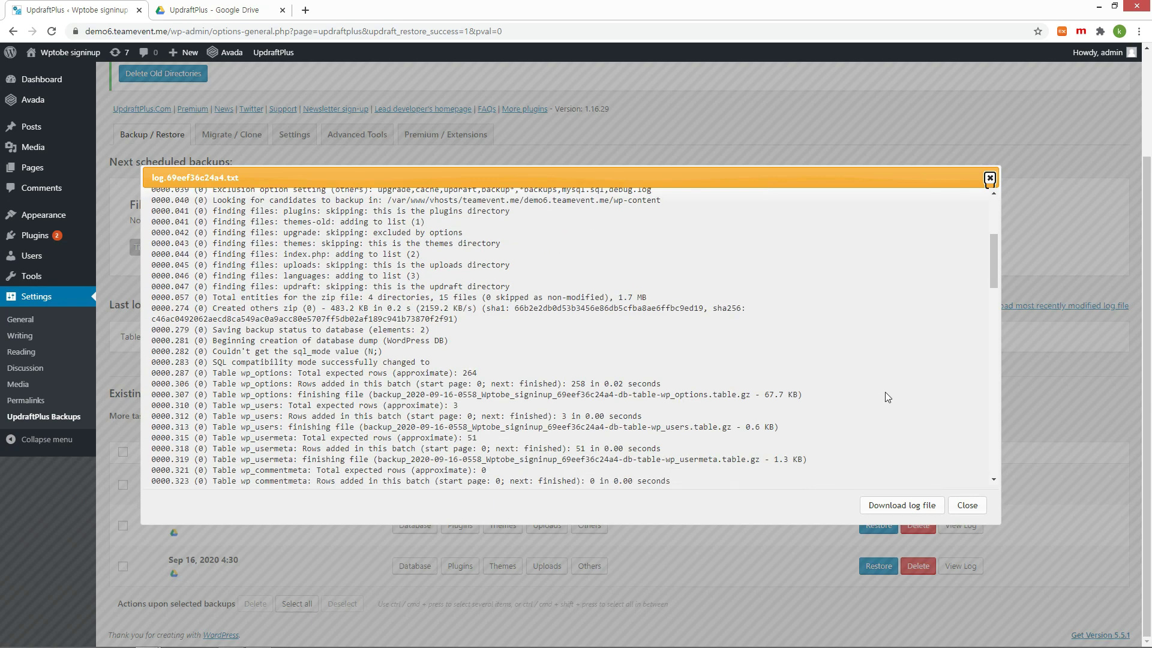
pyautogui.scroll(-15, 884, 391)
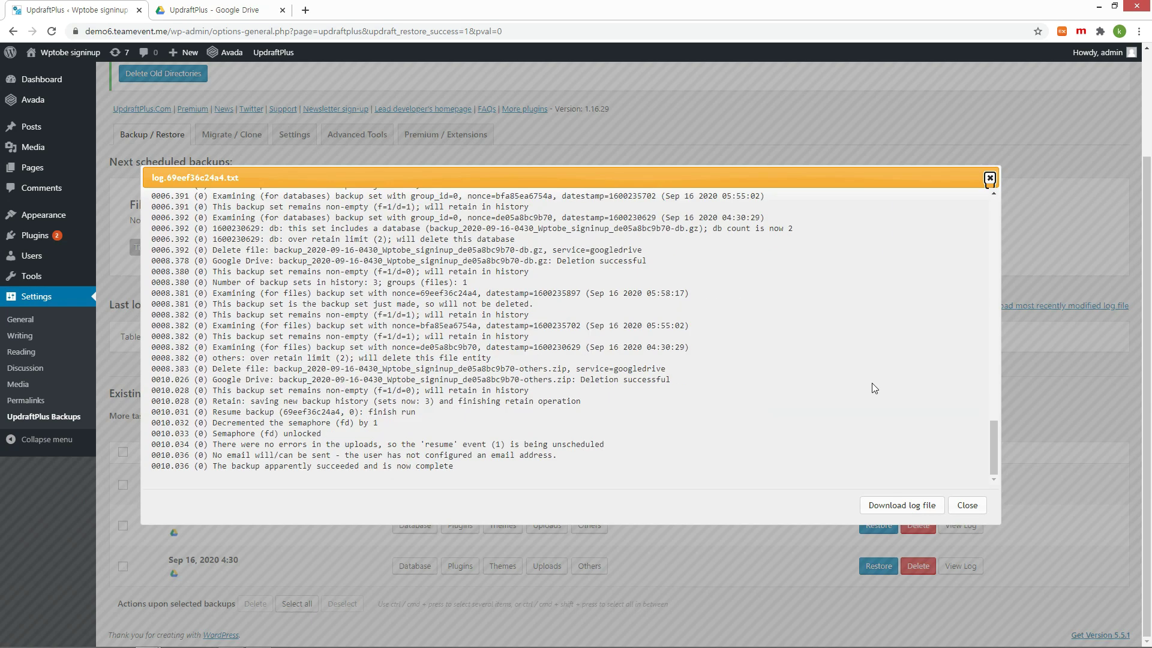
pyautogui.click(967, 505)
# Step: Check the site's user list for the deleted subscriber accounts user1 and user2
pyautogui.moveTo(34, 260)
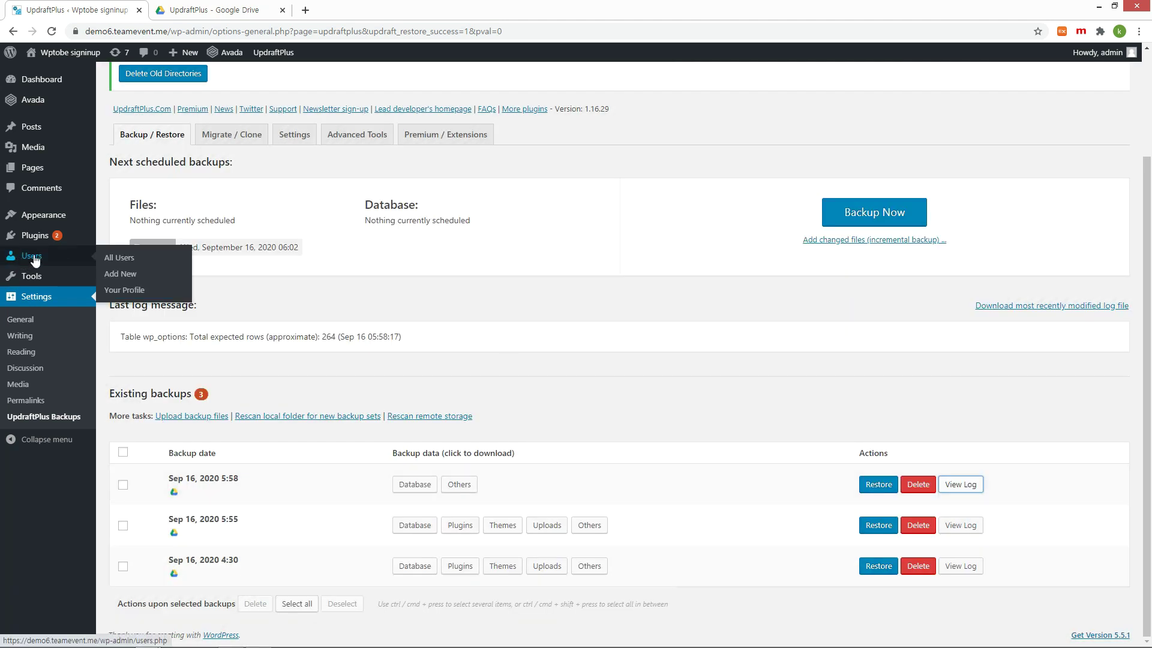
pyautogui.click(128, 265)
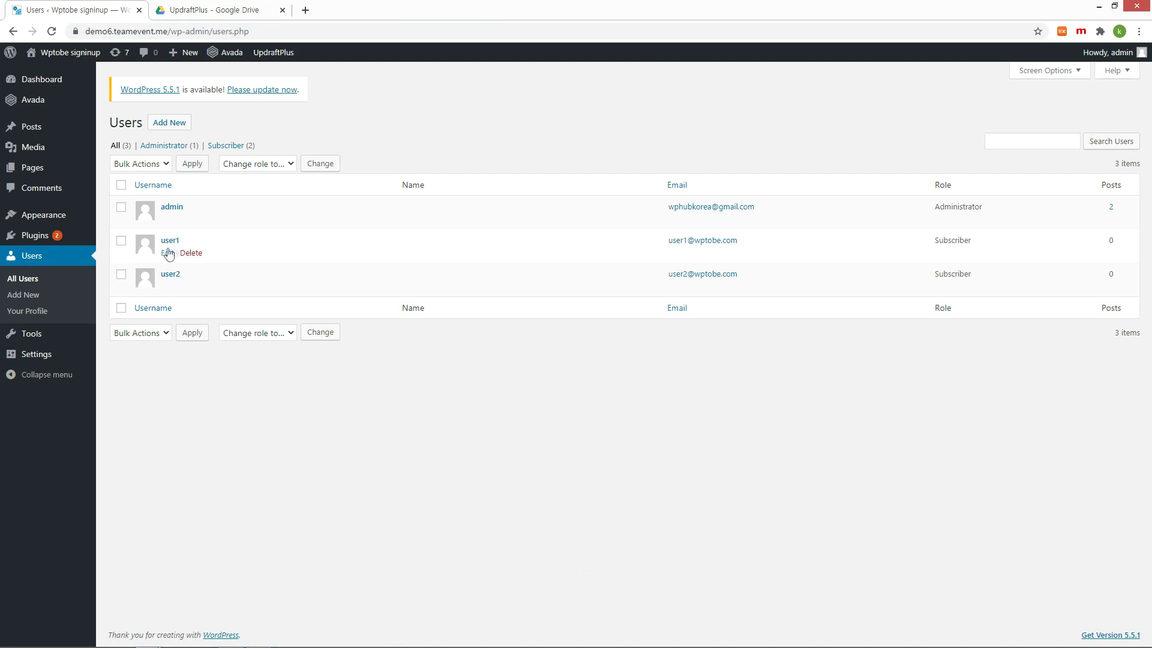
pyautogui.moveTo(168, 274)
# Step: Set the UpdraftPlus database backup schedule to Every hour and save the settings
pyautogui.hotkey('alt', 'Left')
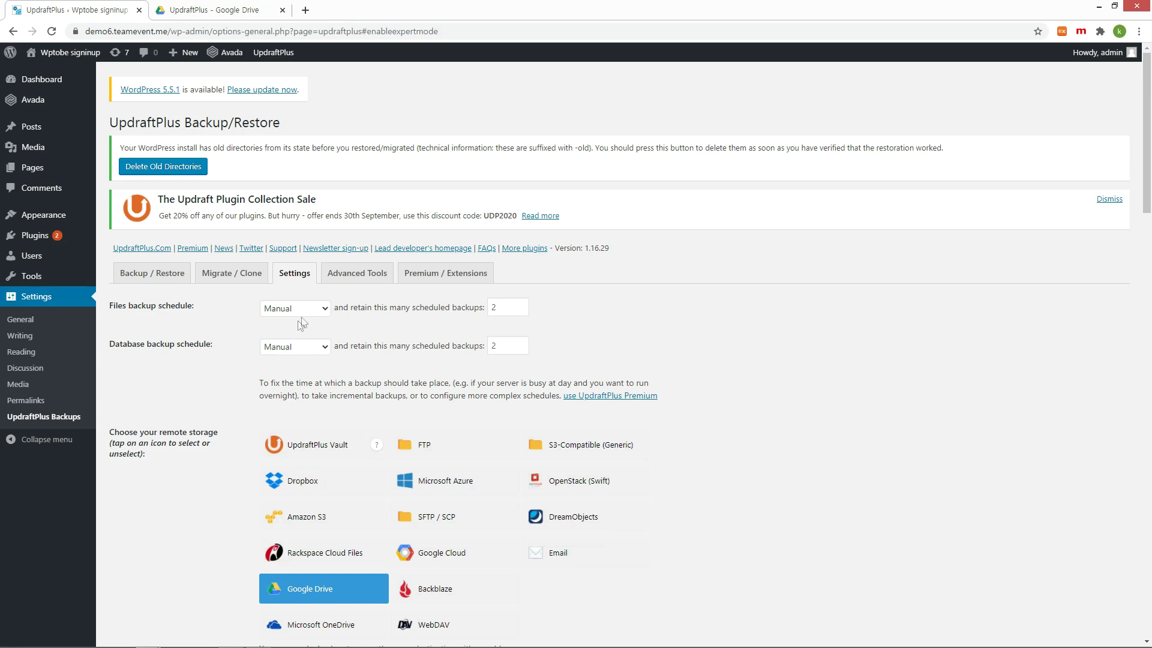
pyautogui.click(285, 348)
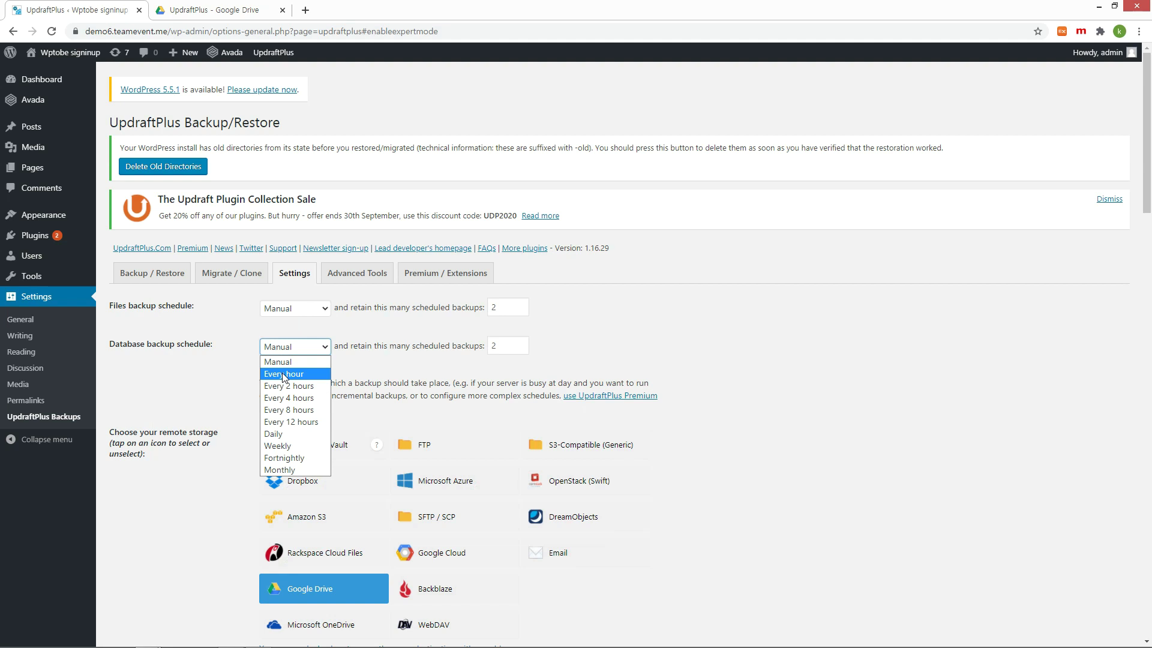
pyautogui.click(284, 374)
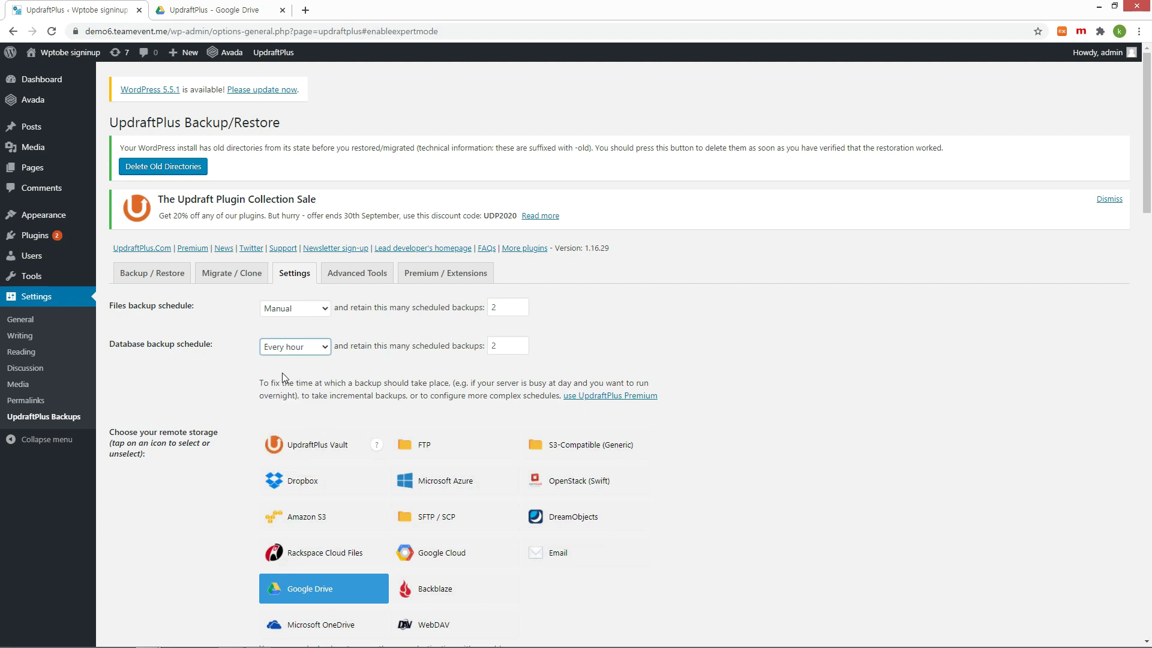
pyautogui.scroll(-20, 154, 480)
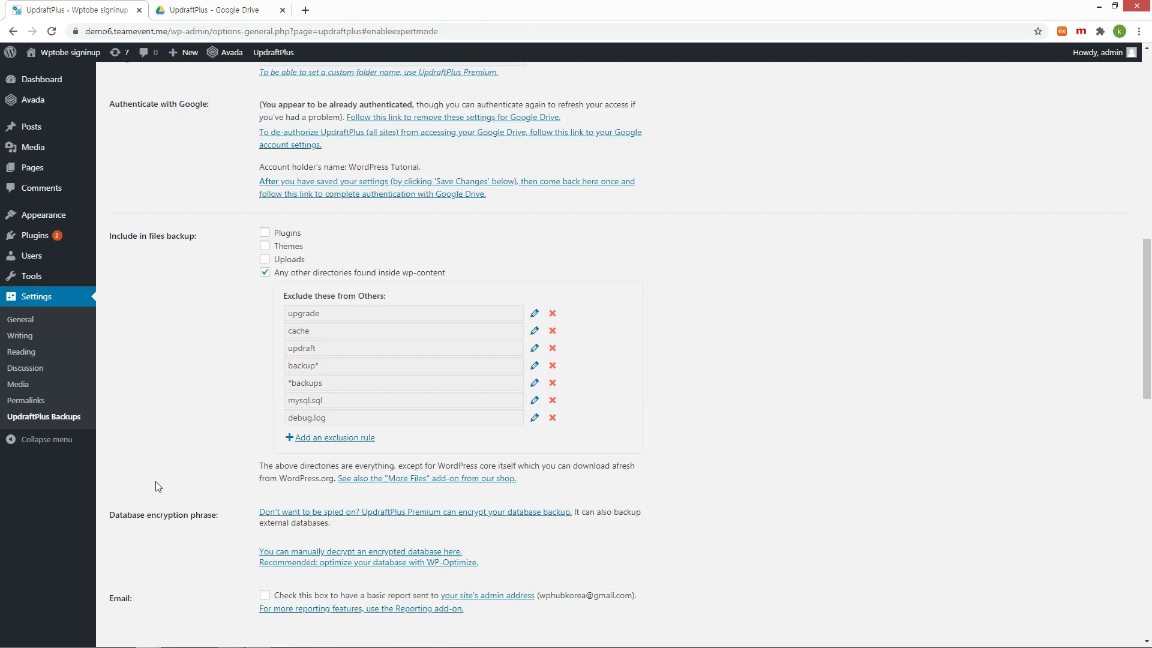
pyautogui.click(304, 554)
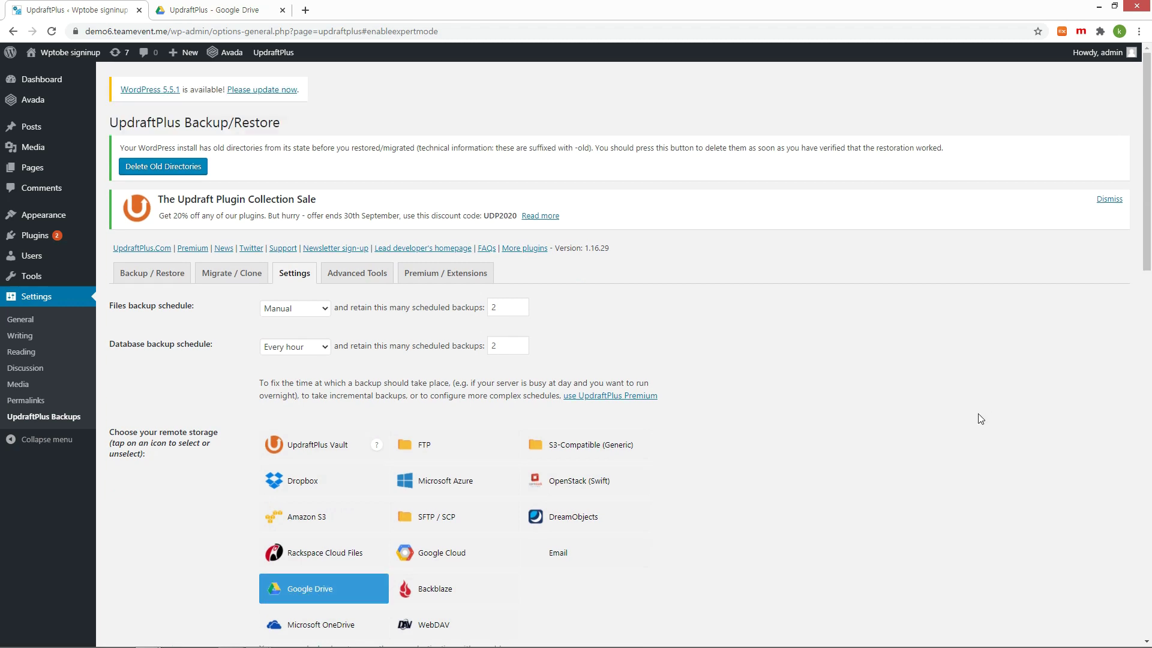
# Step: Review the backup overview and the site migration and cloning options, and play the UpdraftClone introduction video
pyautogui.click(135, 277)
pyautogui.scroll(-4, 477, 271)
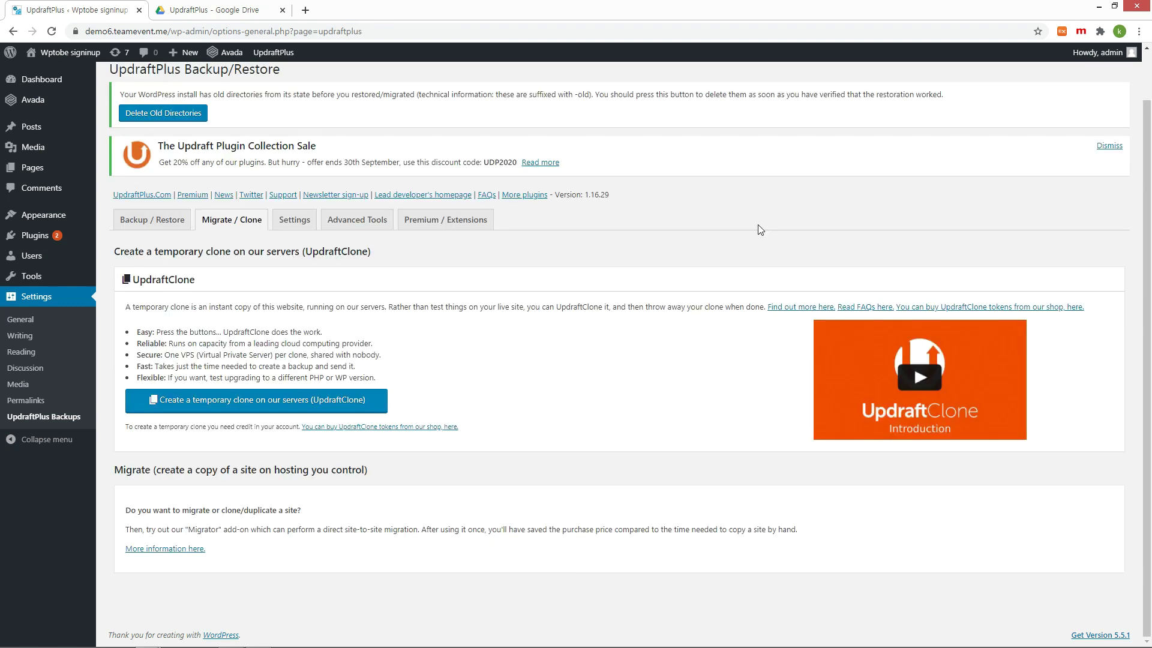
pyautogui.click(922, 390)
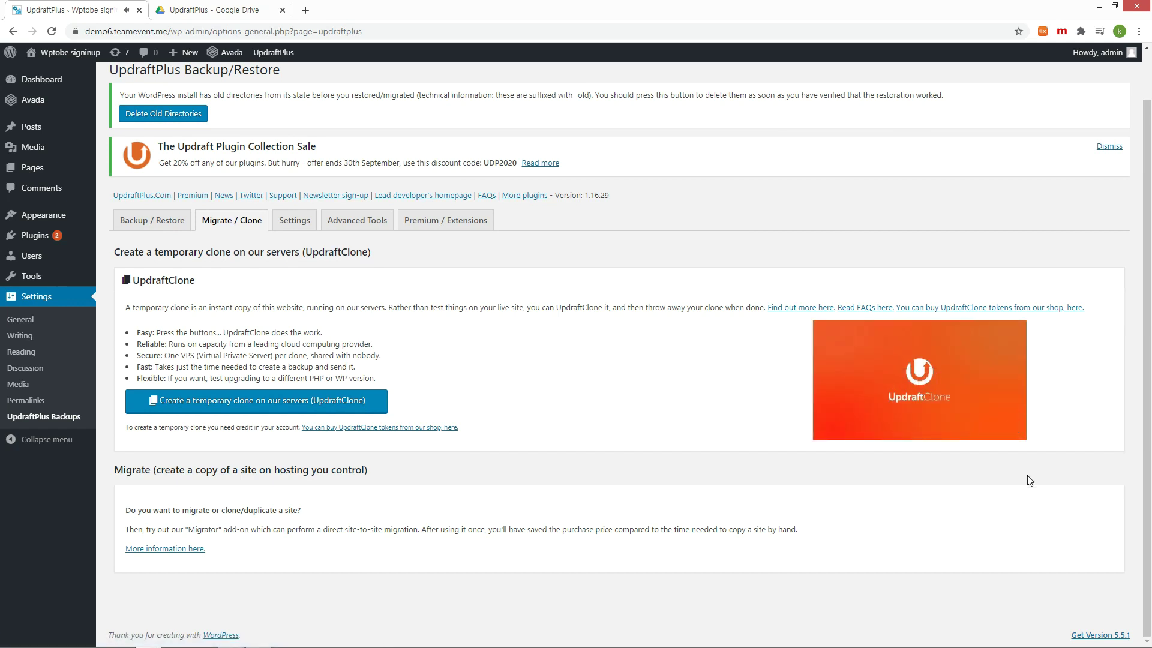